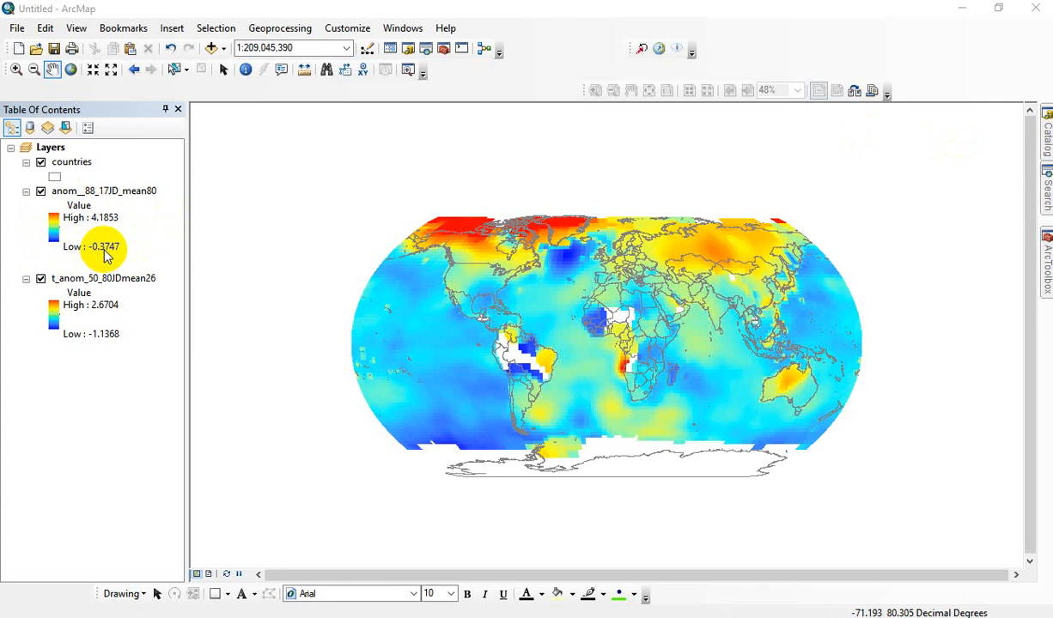
# Step: Add an algorithmic color ramp to the multi-part color ramp in the anom__88_17JD_mean80 layer's stretched symbology
pyautogui.rightClick(71, 193)
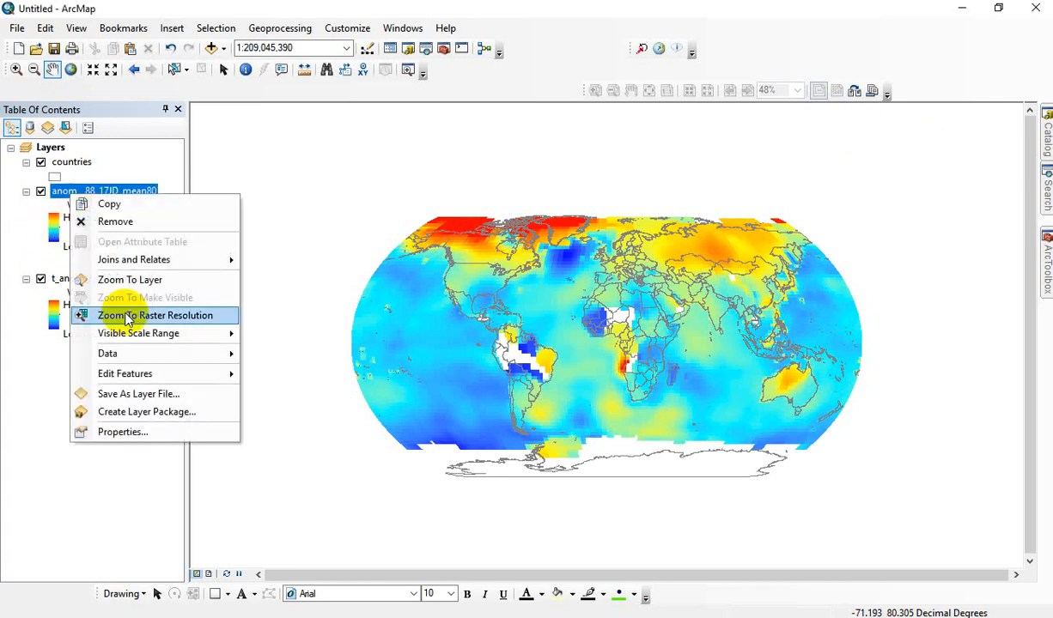
pyautogui.click(128, 432)
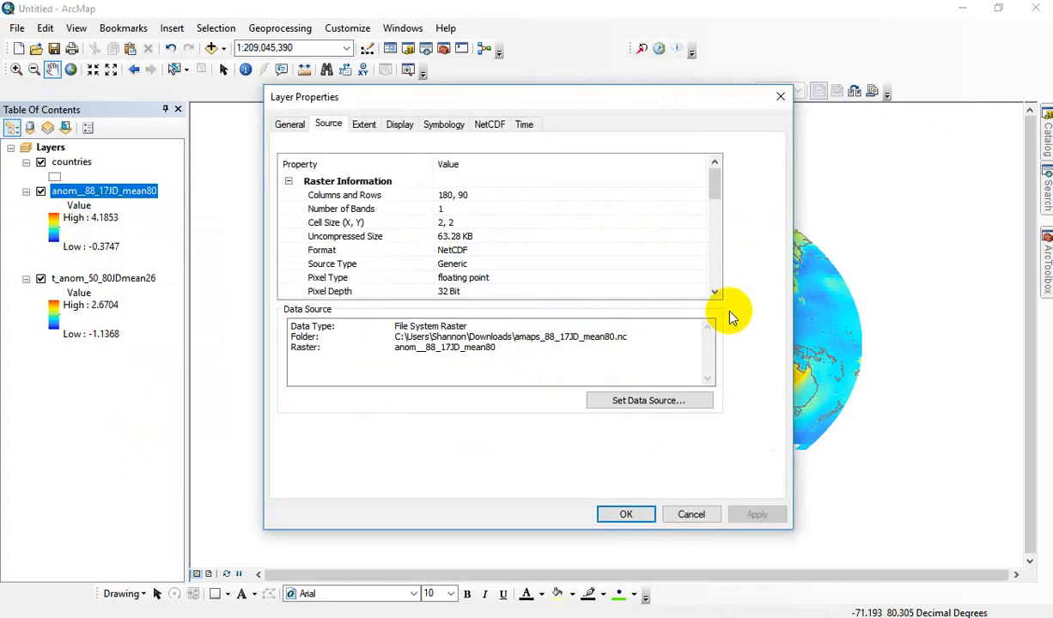
pyautogui.click(443, 124)
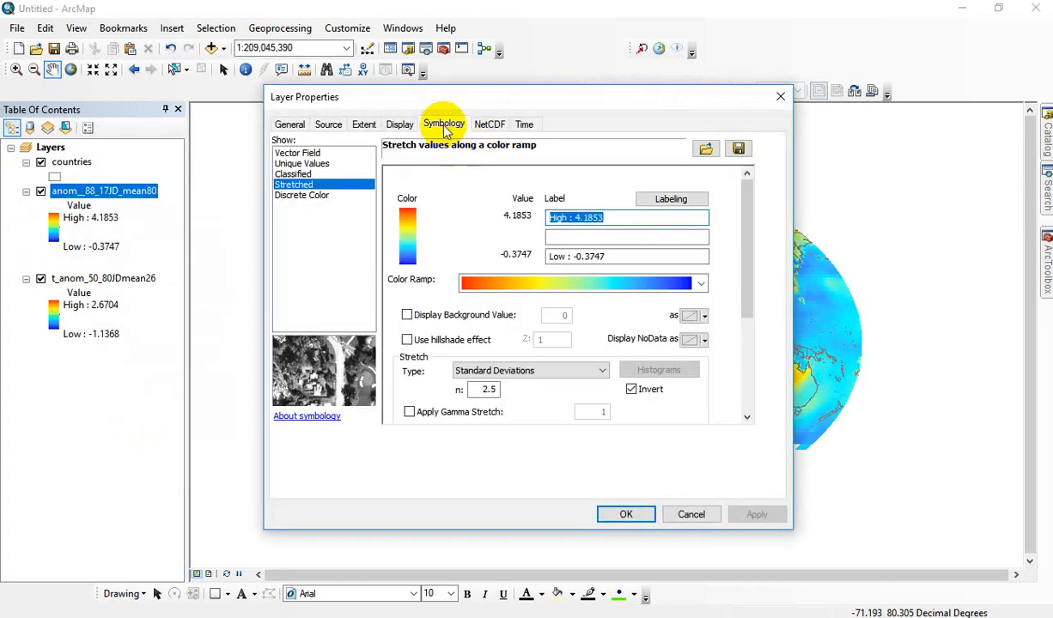
pyautogui.rightClick(606, 285)
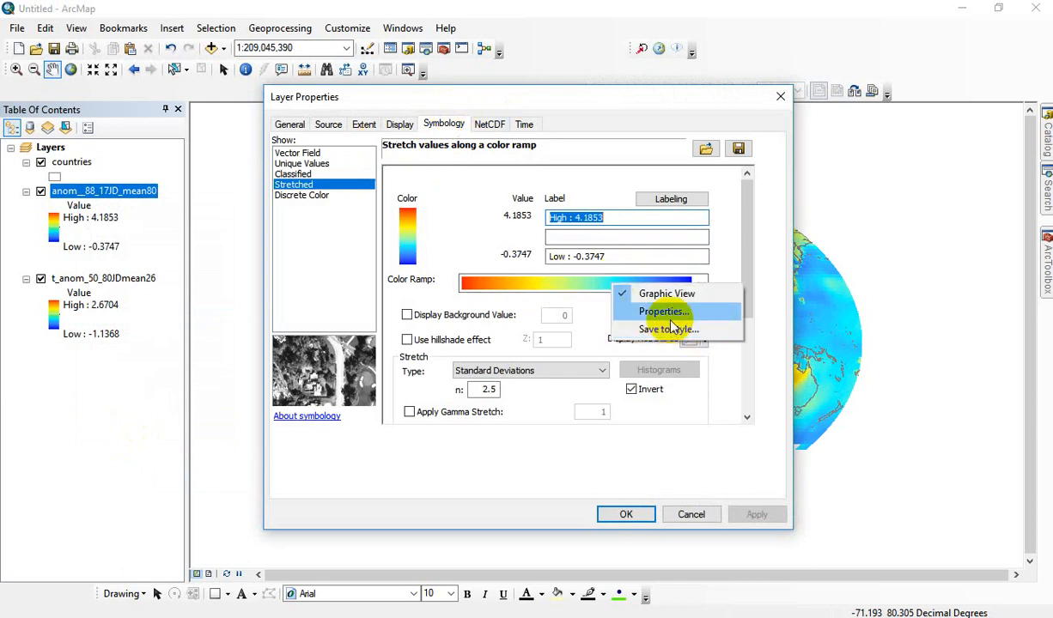
pyautogui.click(640, 307)
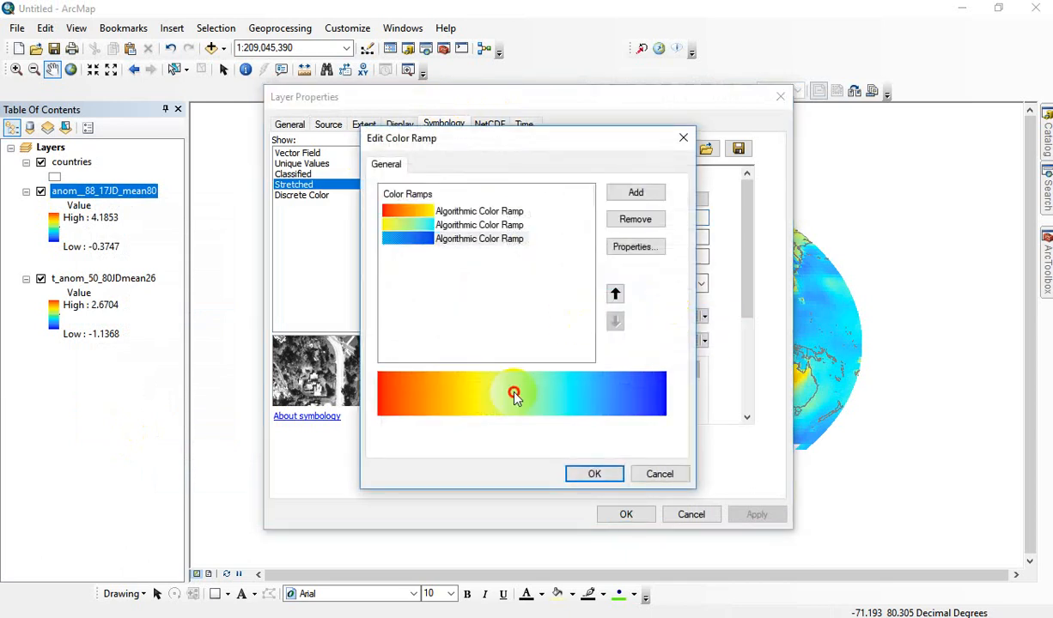
pyautogui.click(425, 210)
pyautogui.click(461, 301)
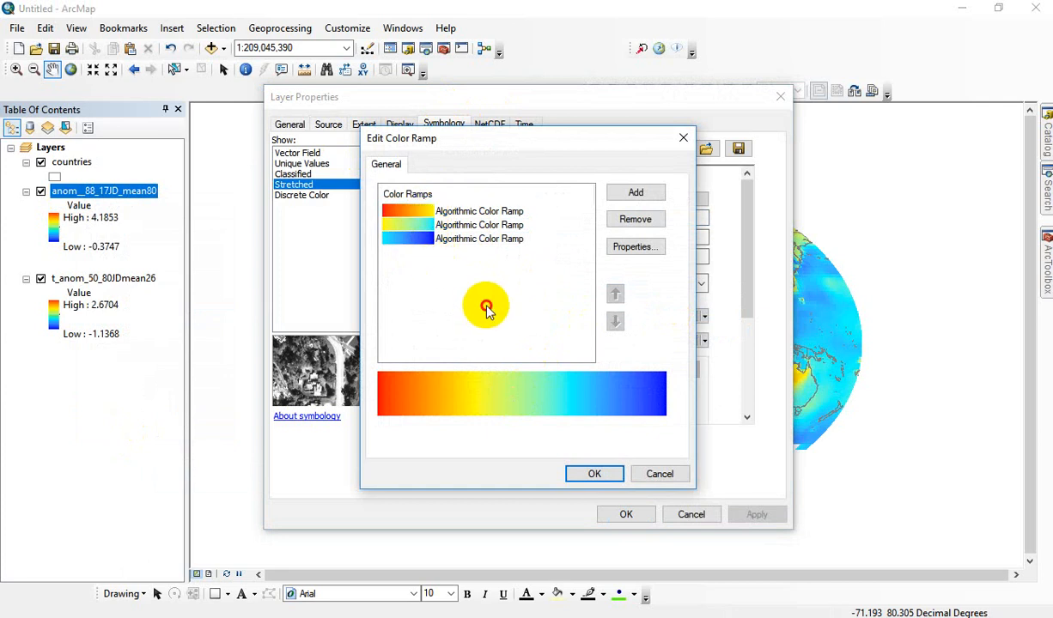
pyautogui.click(631, 191)
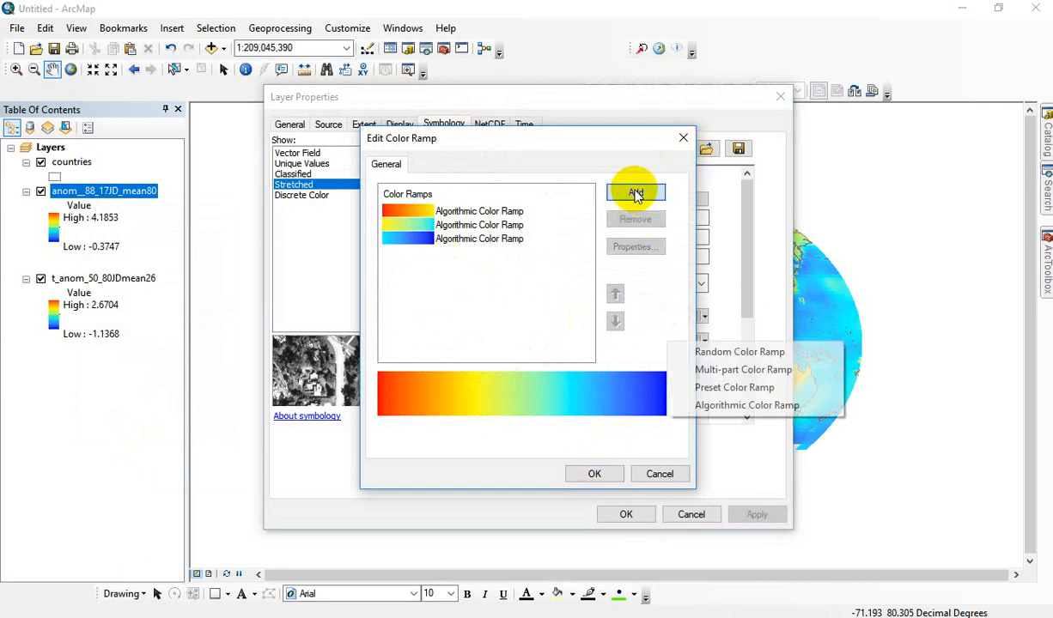
pyautogui.click(734, 405)
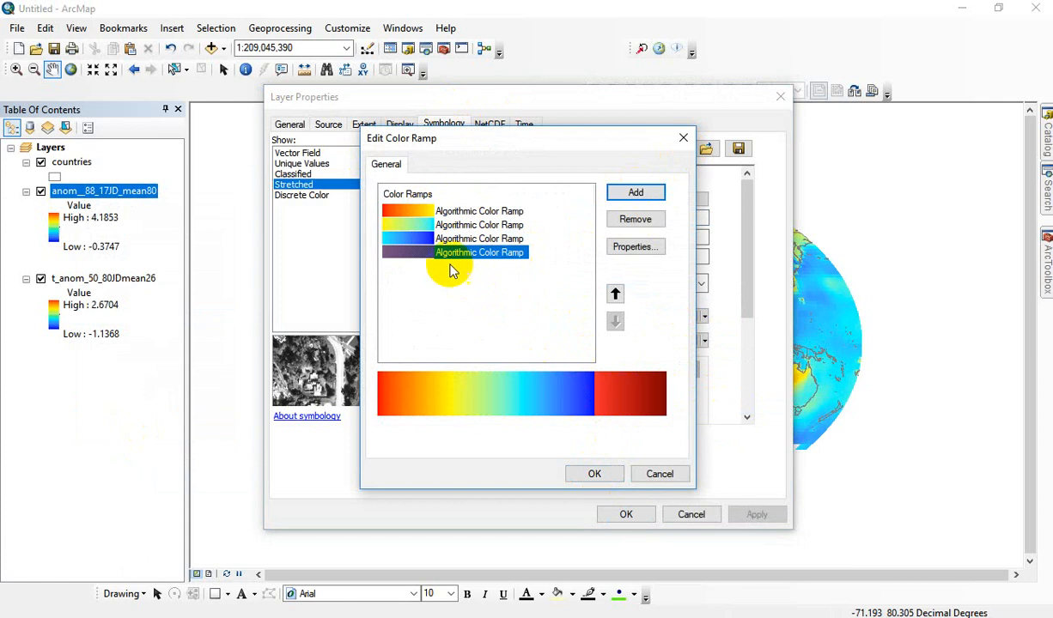
# Step: Set the added ramp segment to run from blue to black and accept the edited color ramp
pyautogui.click(627, 247)
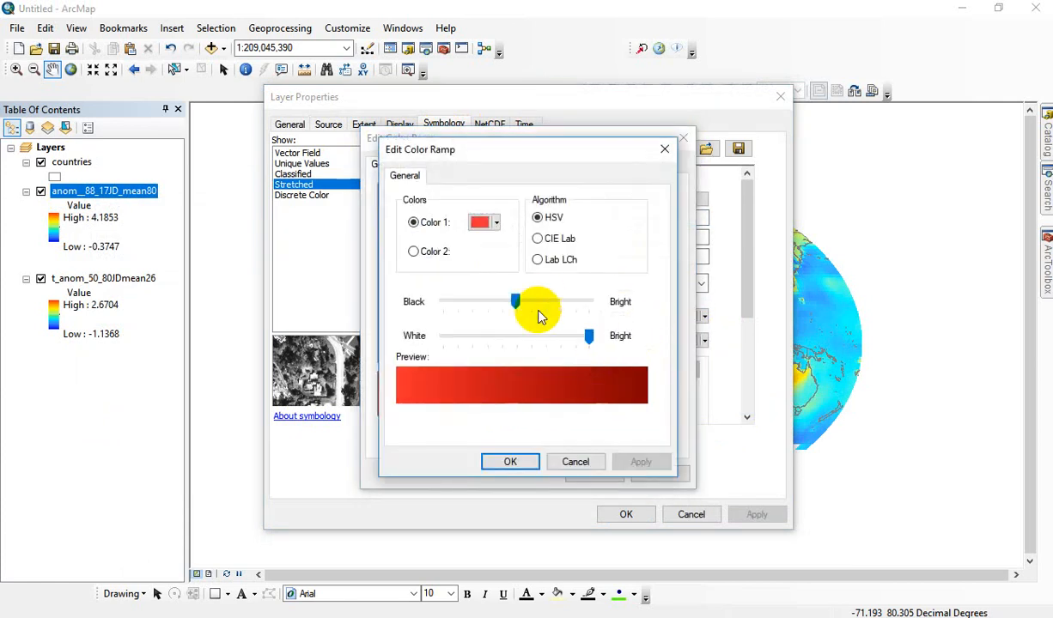
pyautogui.click(479, 224)
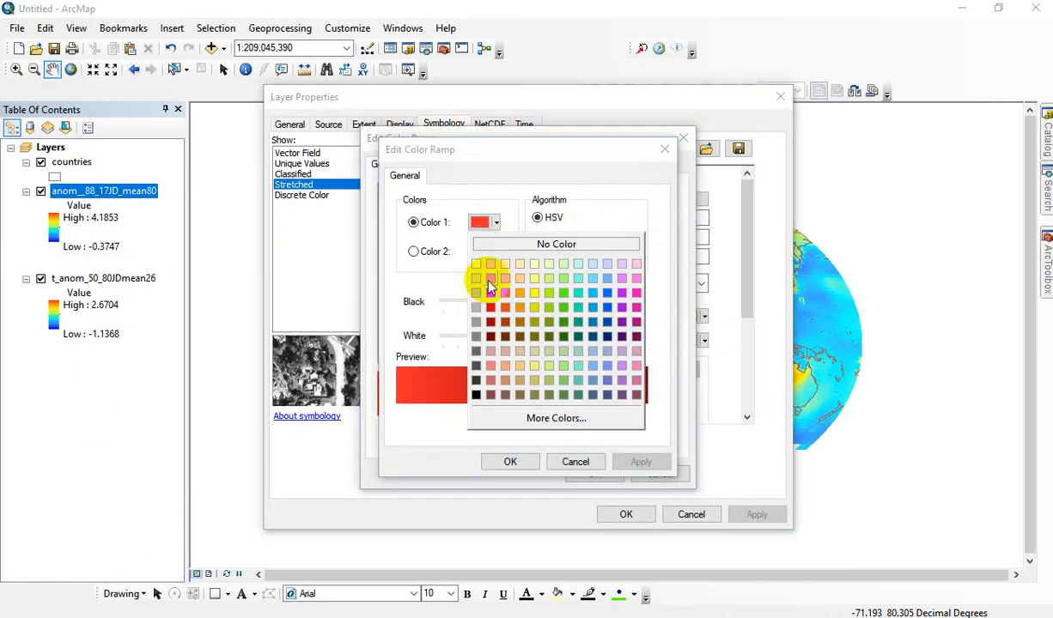
pyautogui.click(600, 301)
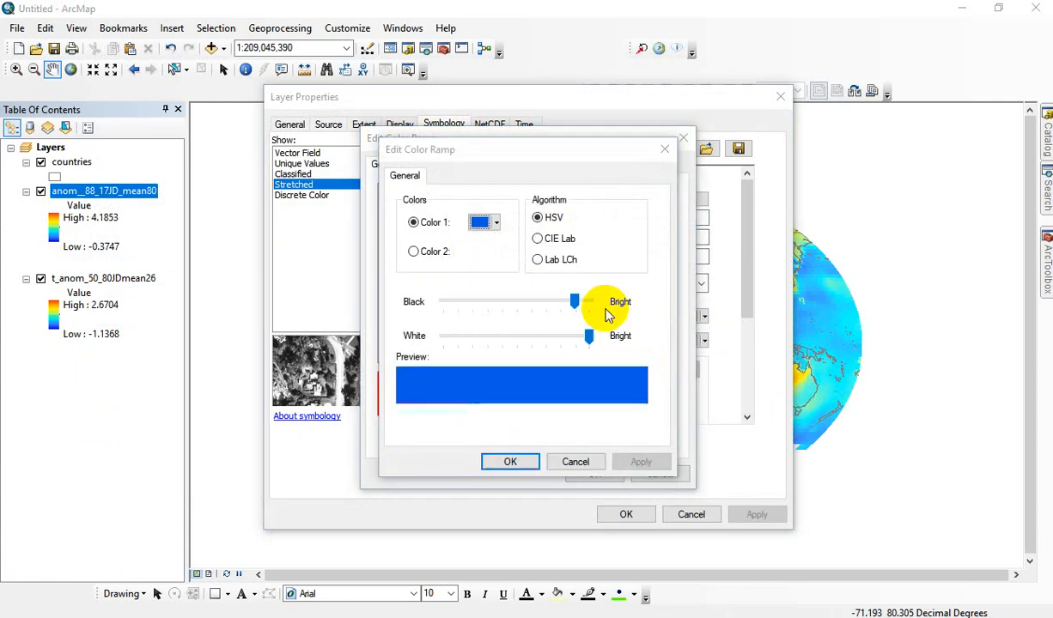
pyautogui.click(414, 251)
pyautogui.click(485, 251)
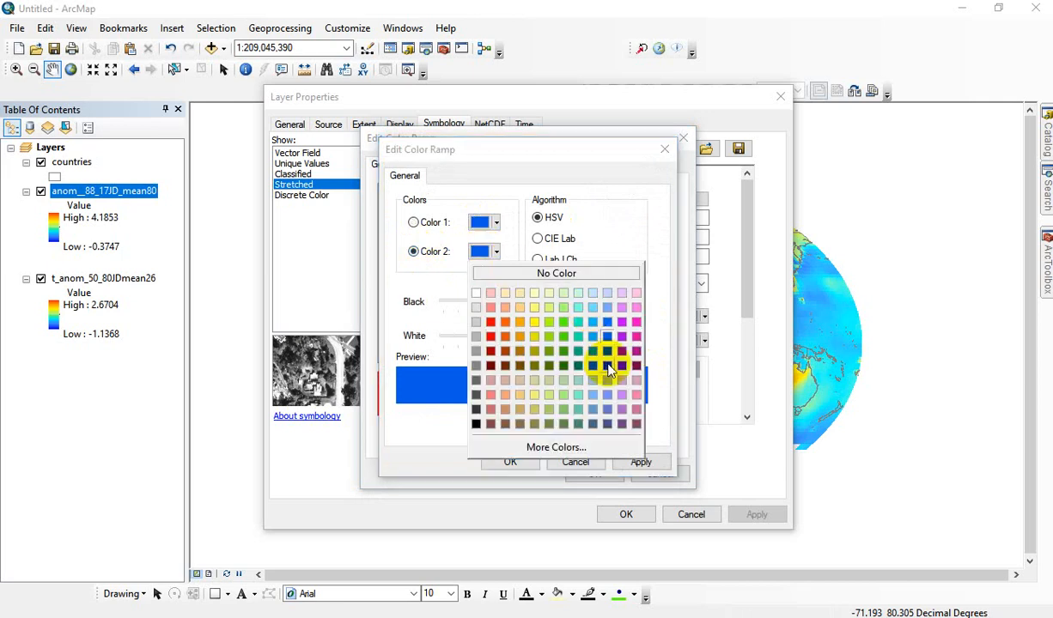
pyautogui.click(477, 429)
pyautogui.click(514, 463)
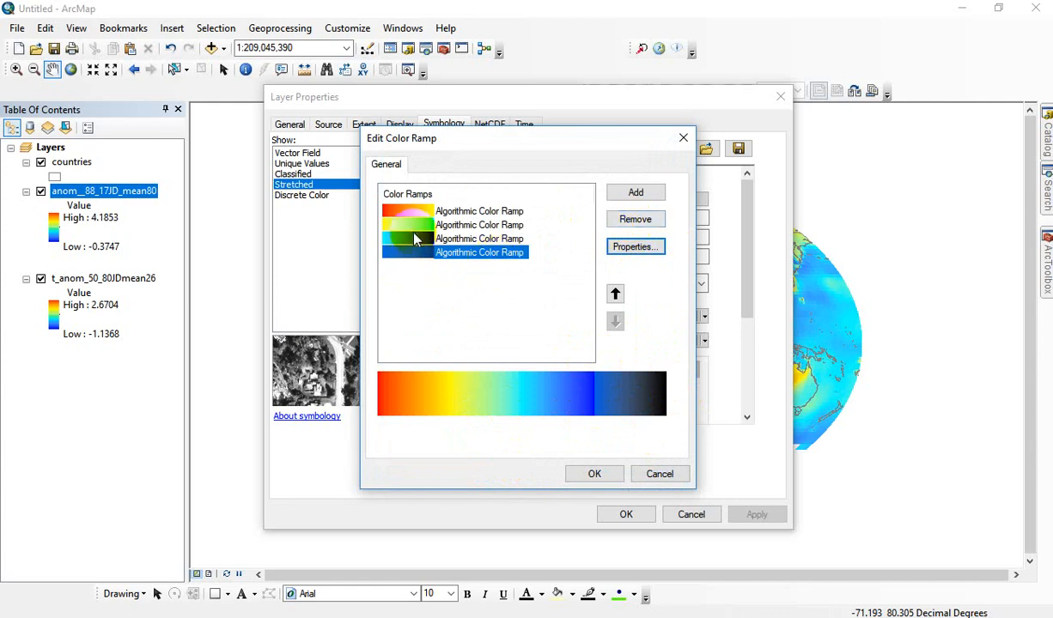
pyautogui.click(633, 248)
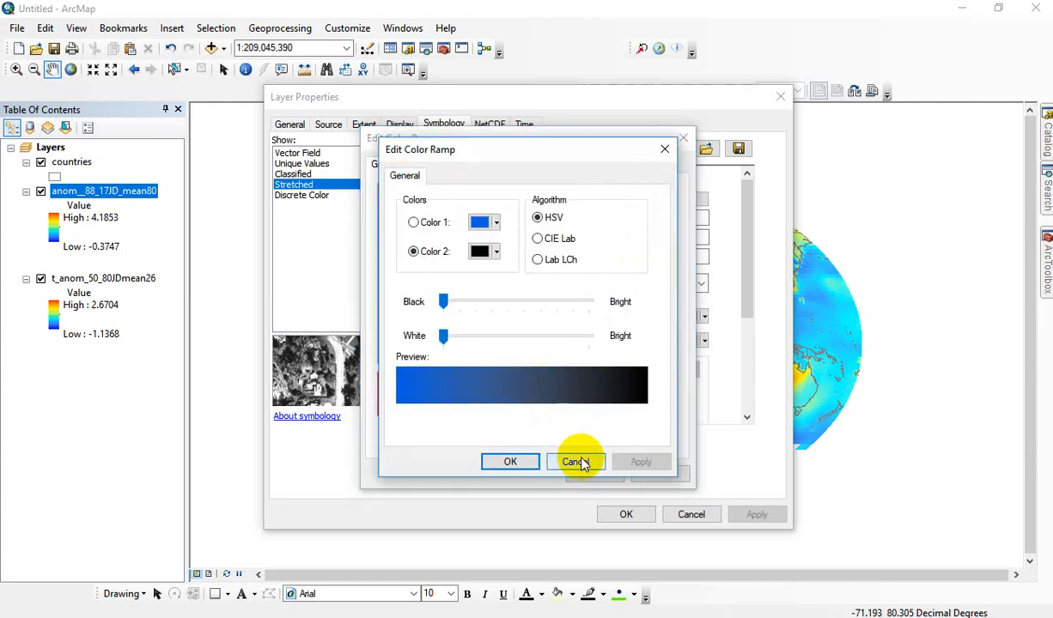
pyautogui.click(579, 463)
pyautogui.click(472, 308)
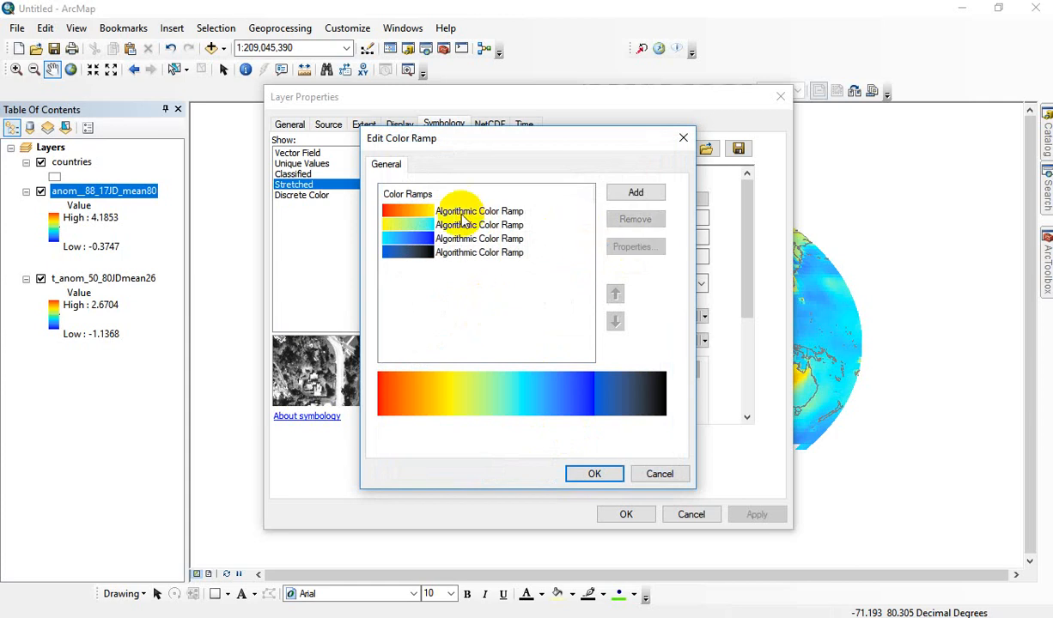
pyautogui.click(594, 474)
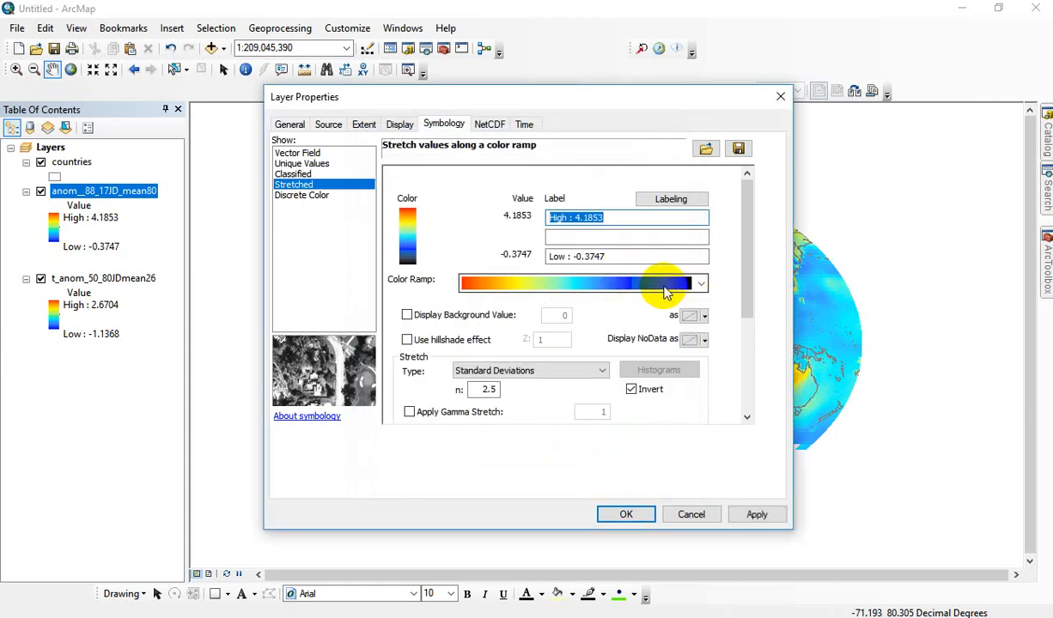
# Step: Save the customized color ramp to the style under the suggested name
pyautogui.rightClick(666, 293)
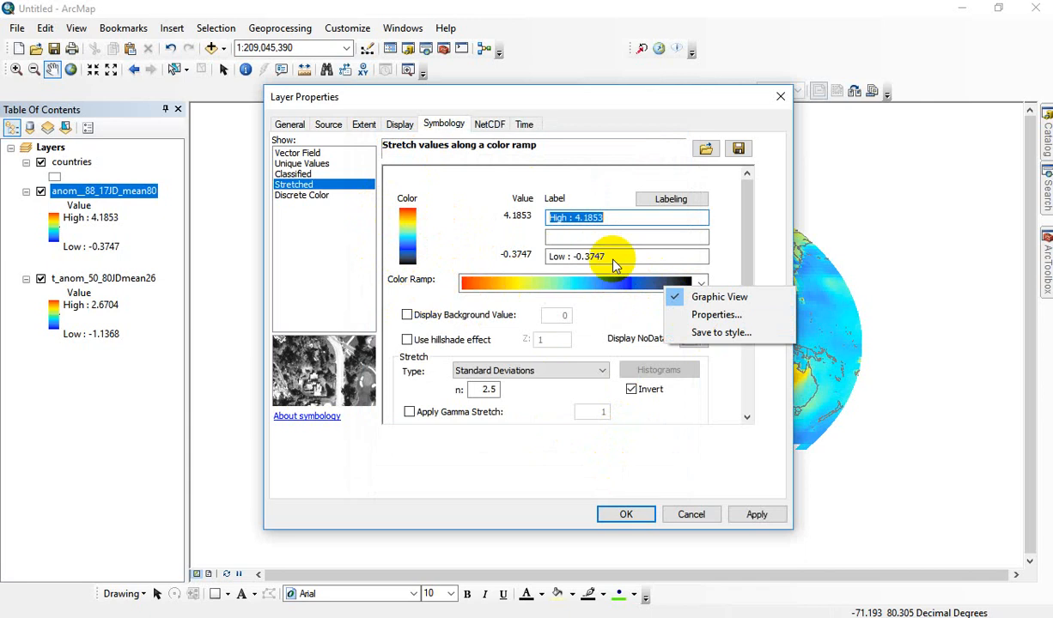
pyautogui.click(718, 332)
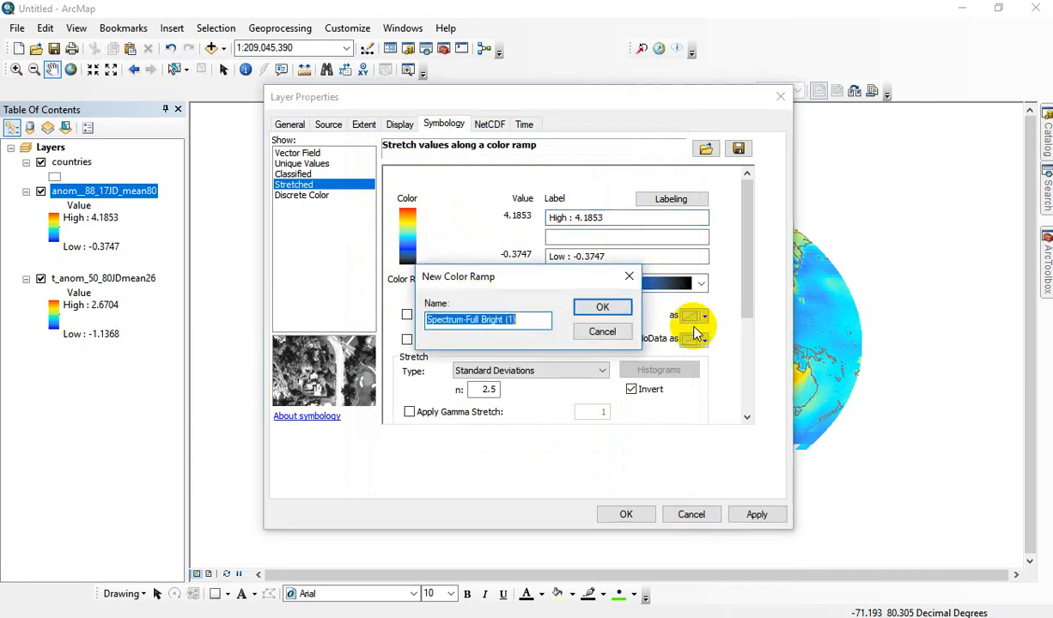
pyautogui.click(602, 307)
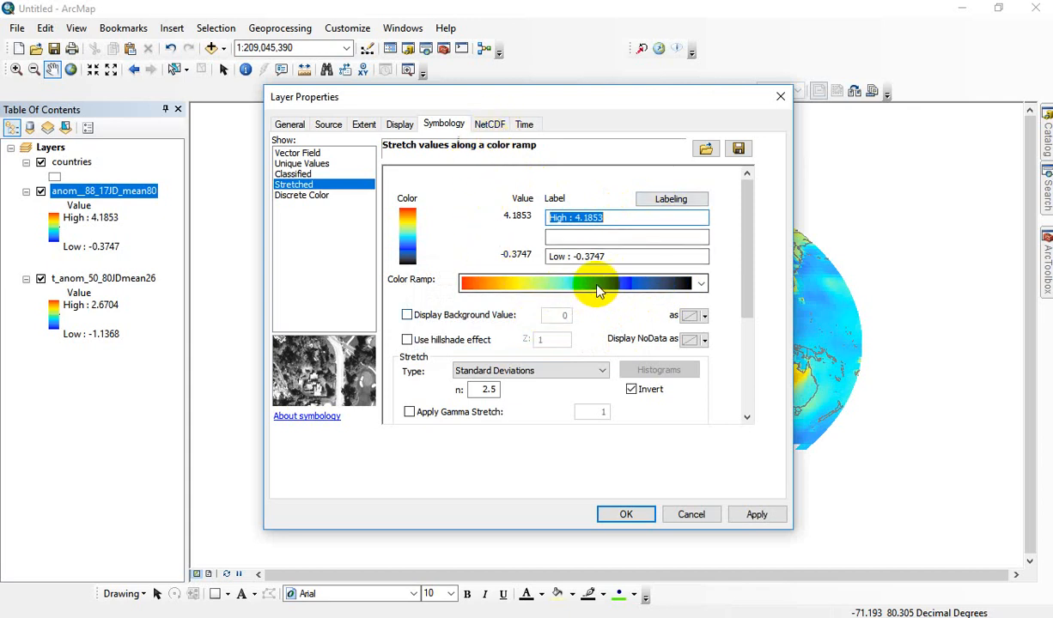
# Step: Choose the preset color ramp running from blue through pale yellow to red for the layer
pyautogui.click(702, 285)
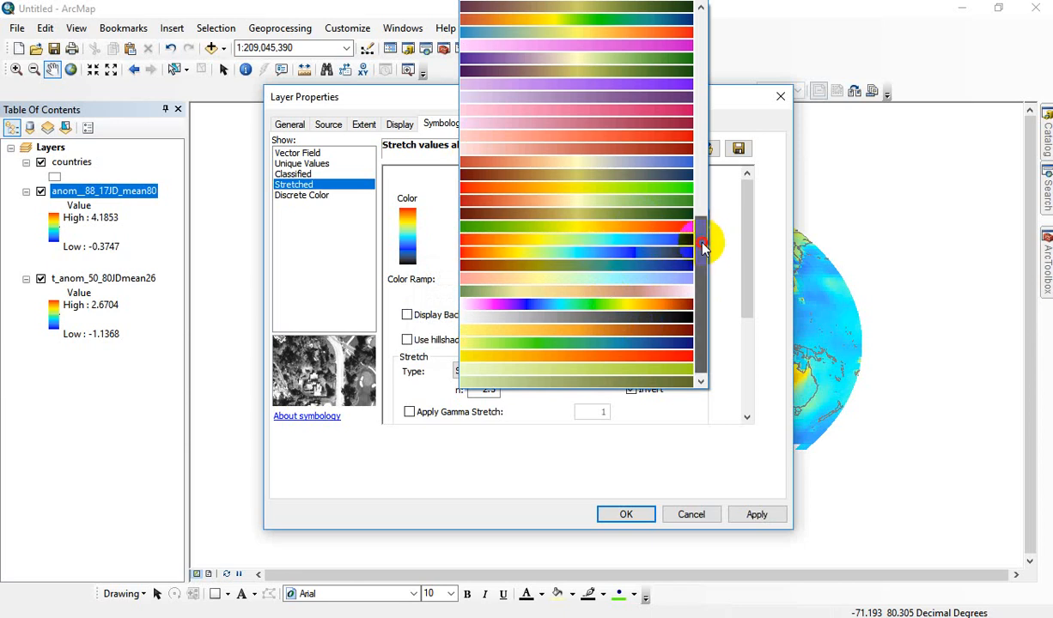
pyautogui.moveTo(702, 234); pyautogui.dragTo(710, 87)
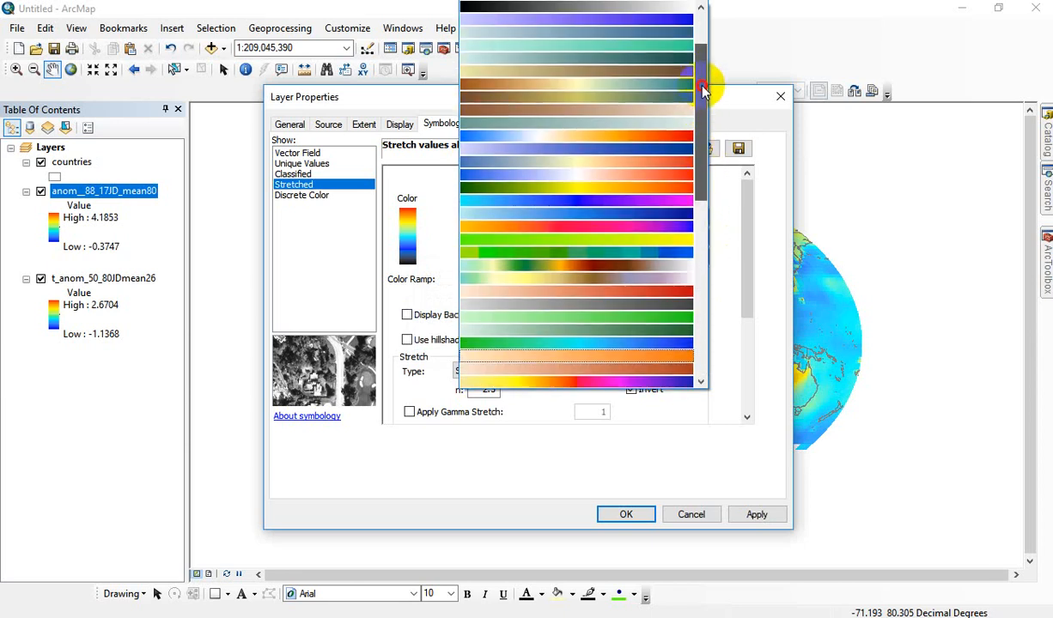
pyautogui.click(622, 165)
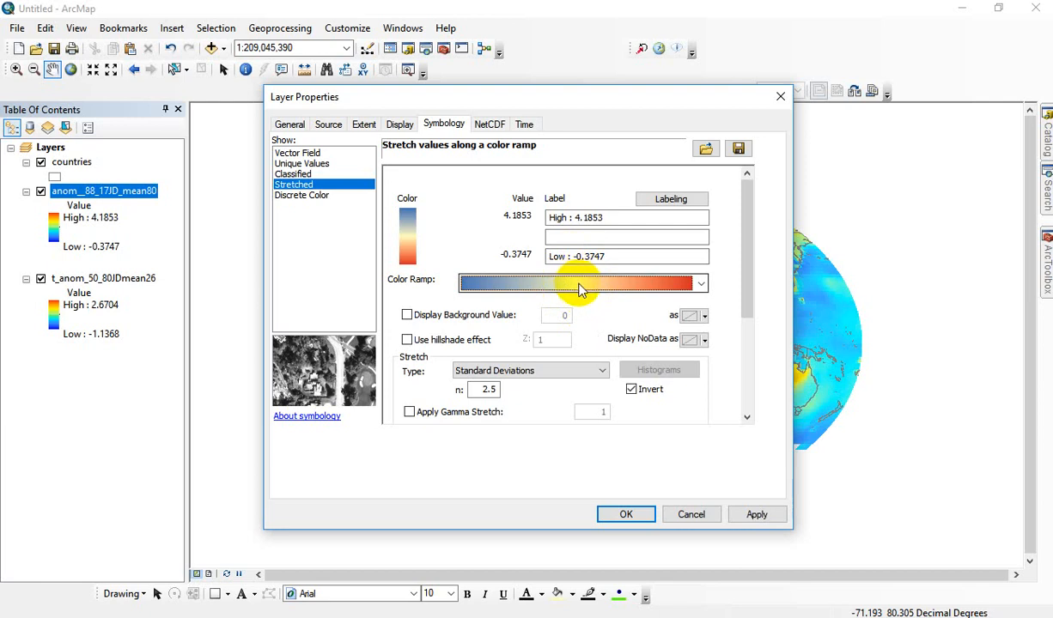
# Step: Change Color 2 of the ramp's first, blue-to-yellow segment to light gray
pyautogui.rightClick(640, 286)
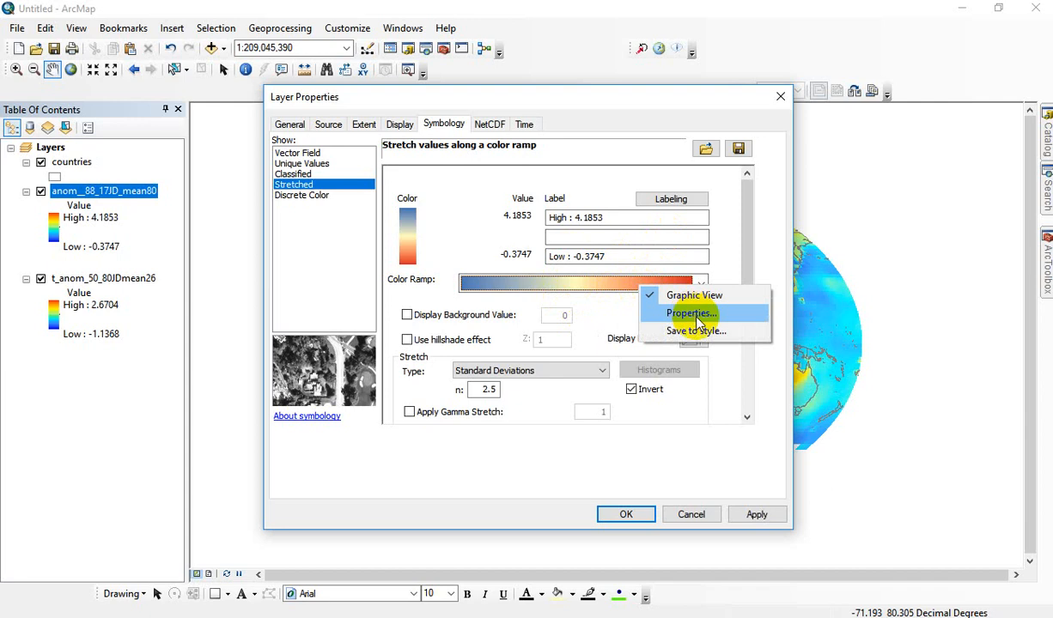
pyautogui.click(691, 314)
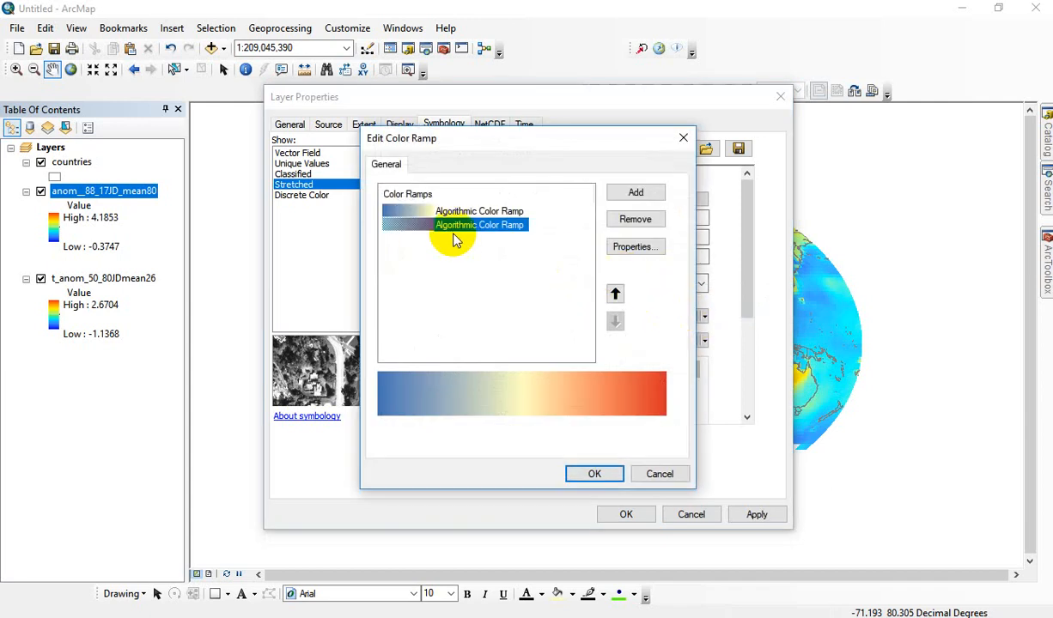
pyautogui.moveTo(450, 227); pyautogui.dragTo(464, 208)
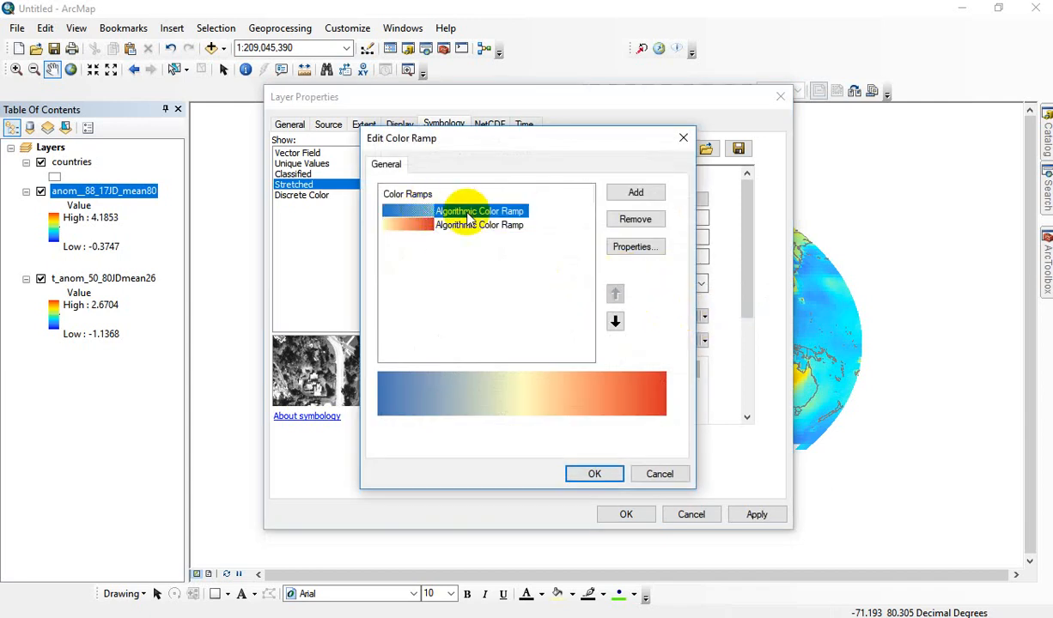
pyautogui.click(633, 247)
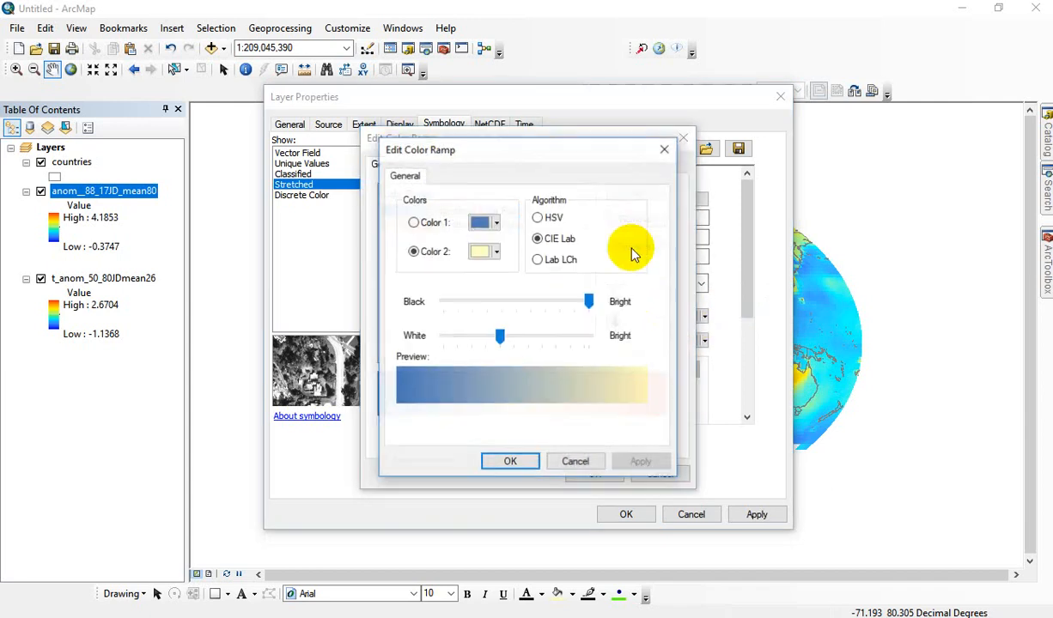
pyautogui.click(482, 253)
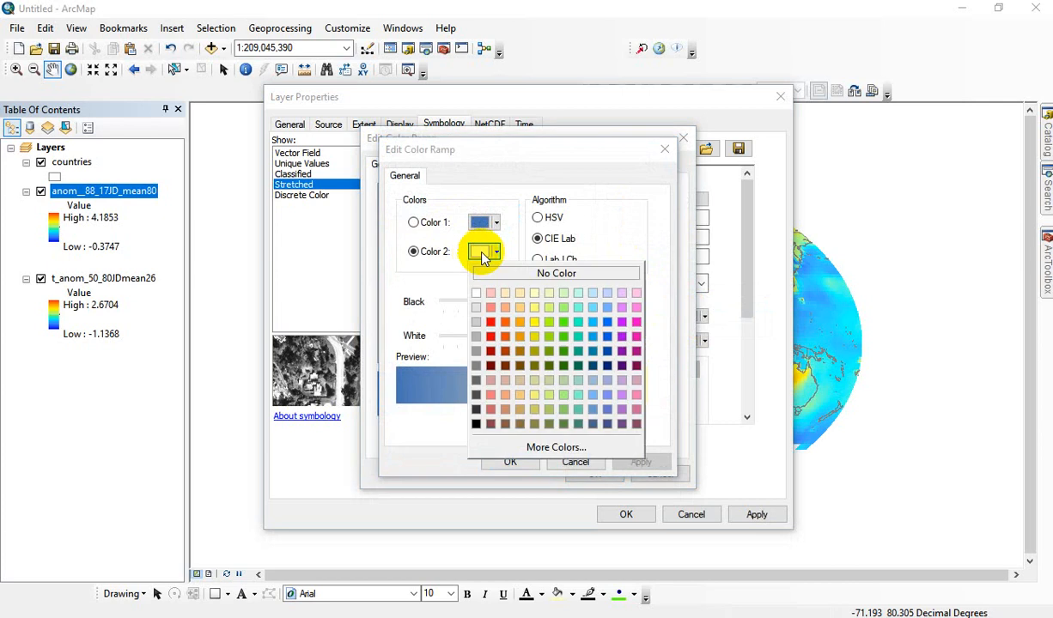
pyautogui.click(478, 309)
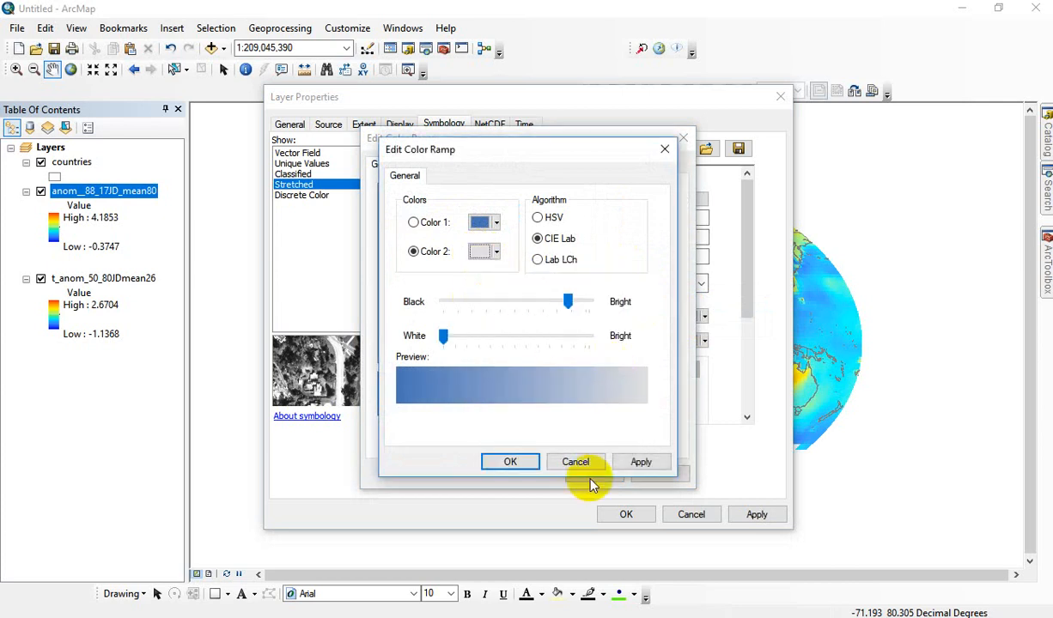
pyautogui.click(510, 462)
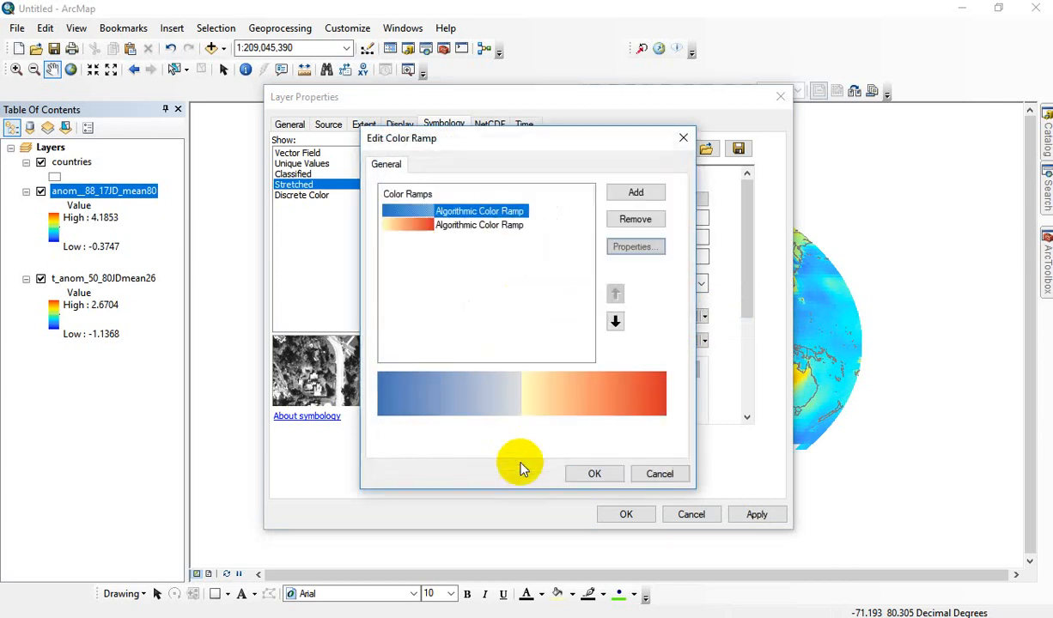
# Step: Set the second segment's Color 1 to light gray and Color 2 to Mars Red, then accept the edited color ramp
pyautogui.click(406, 225)
pyautogui.click(635, 248)
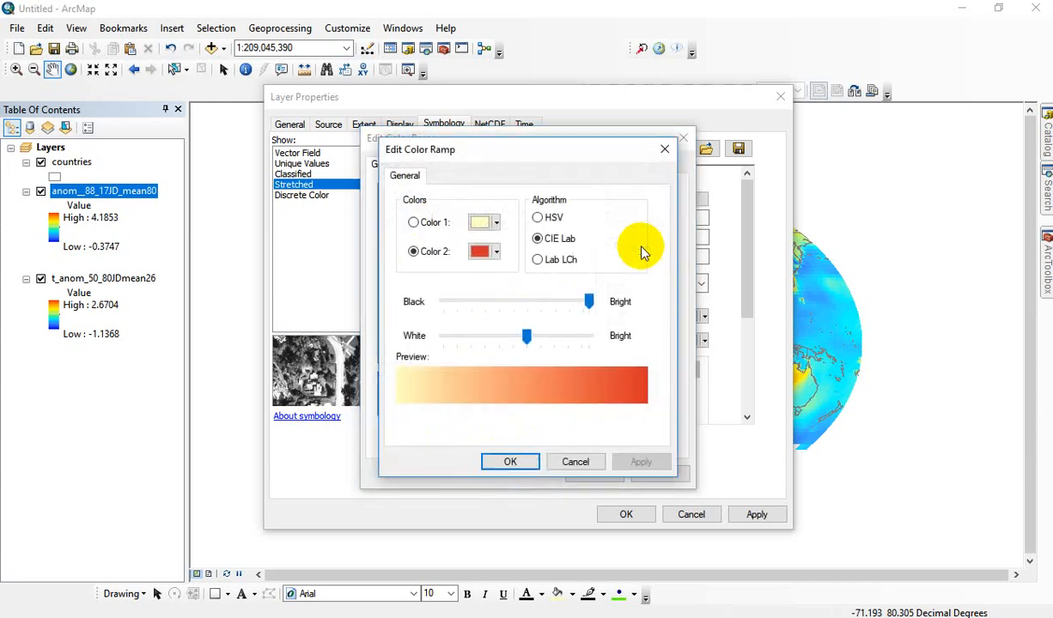
pyautogui.click(478, 224)
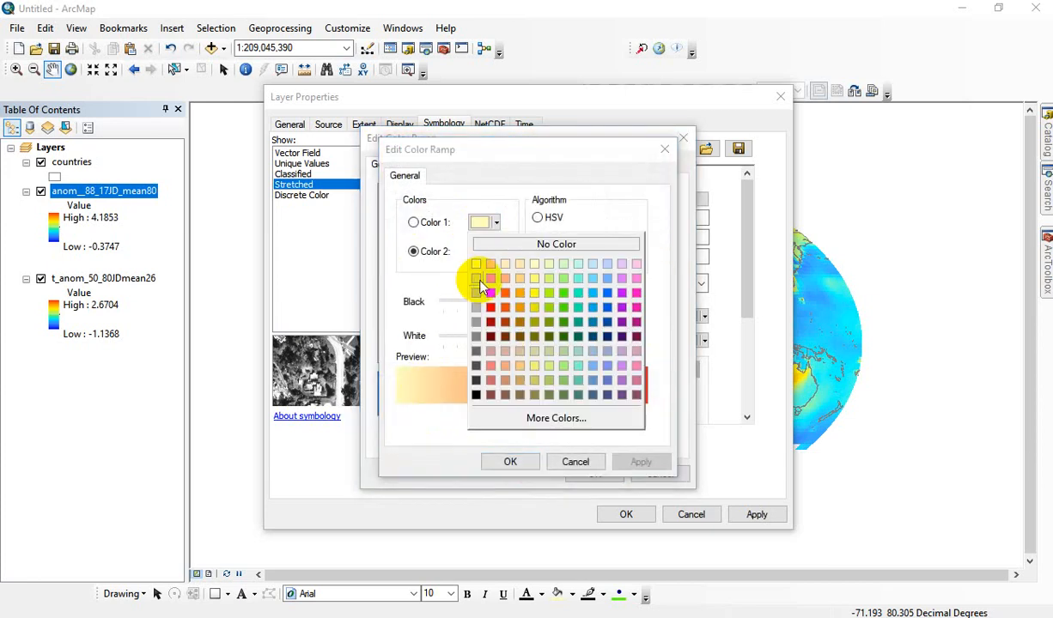
pyautogui.click(475, 280)
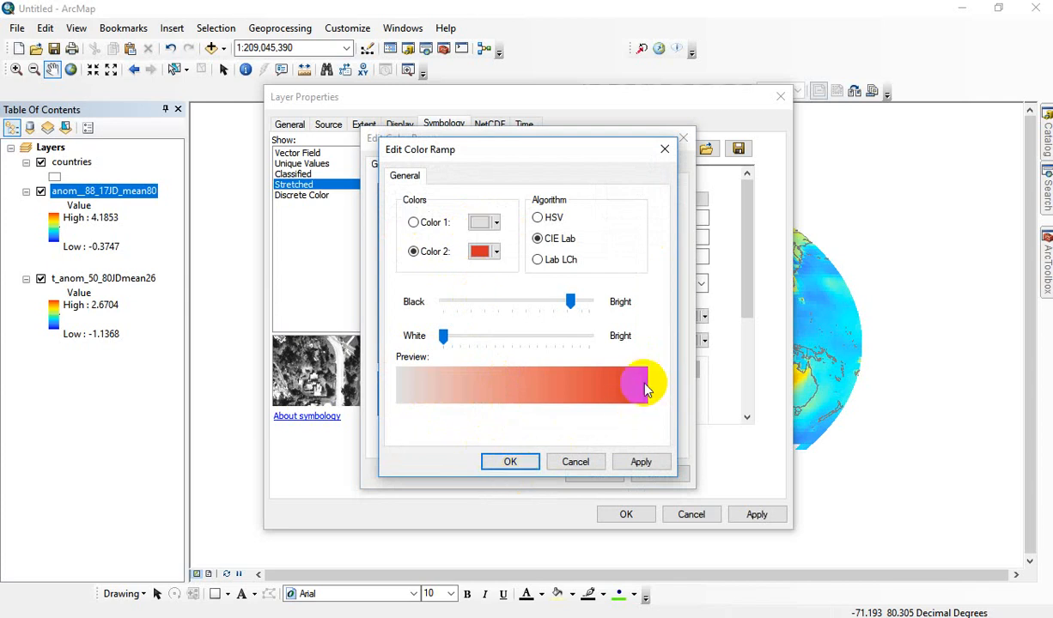
pyautogui.click(481, 251)
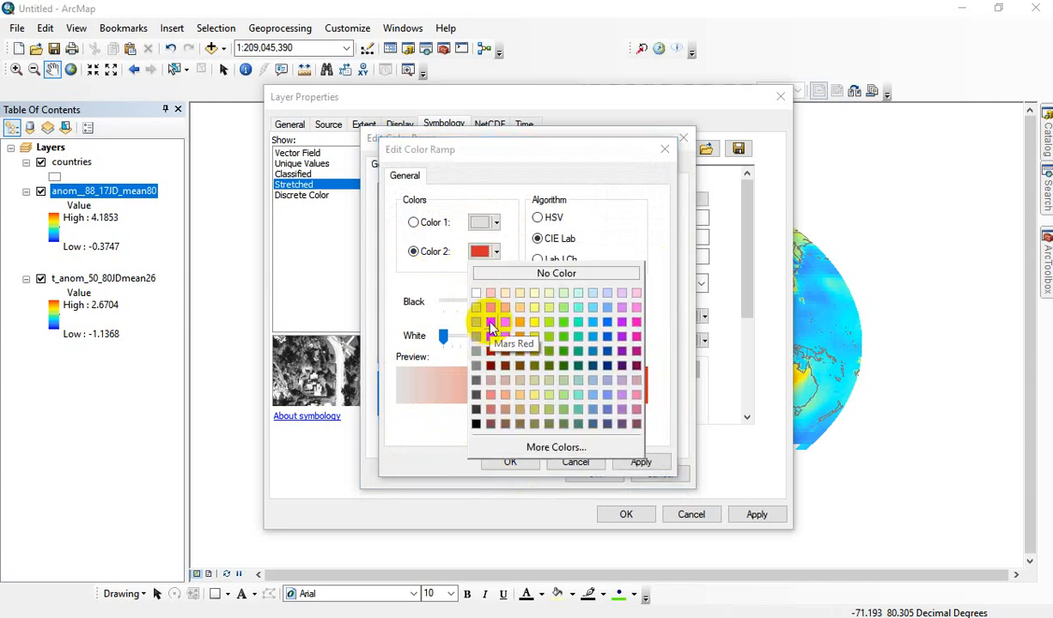
pyautogui.click(491, 322)
pyautogui.click(510, 462)
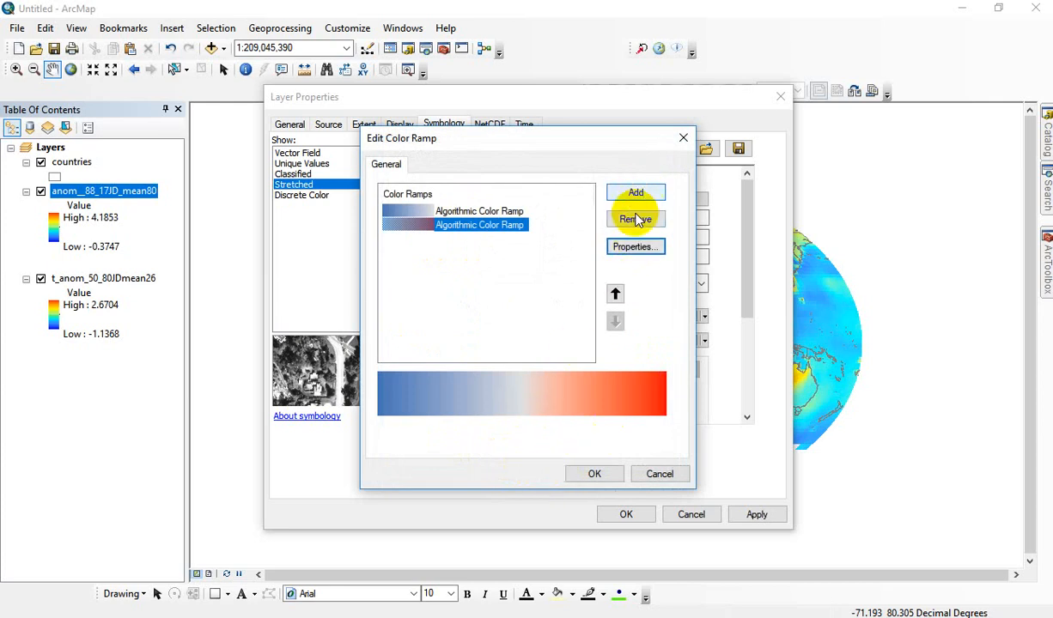
pyautogui.click(607, 475)
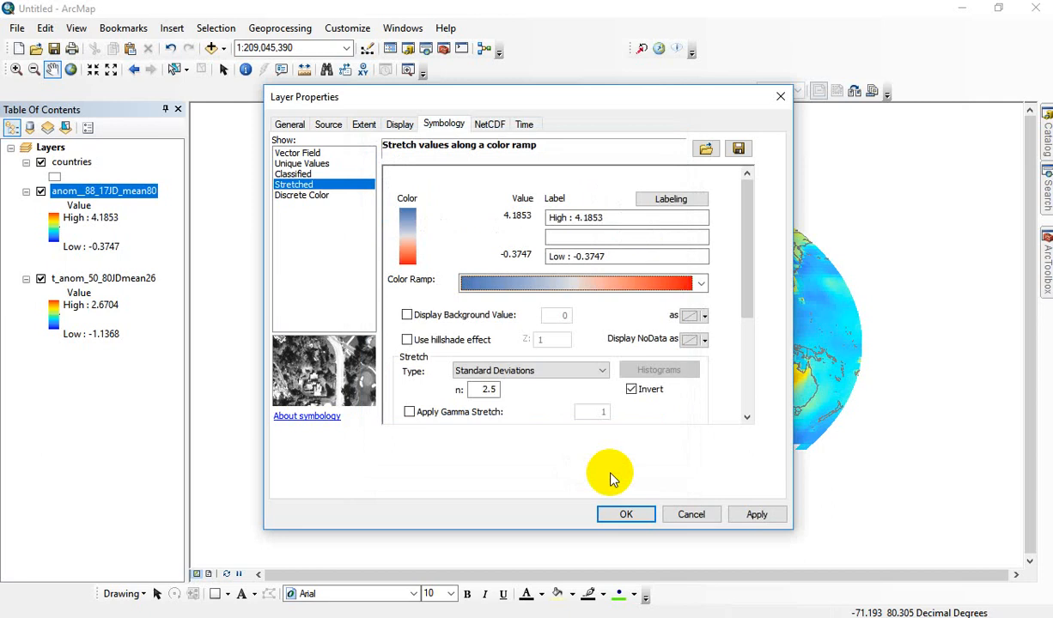
# Step: Save the edited blue–gray–red color ramp to the style as Cold to Hot Diverging
pyautogui.rightClick(642, 290)
pyautogui.click(687, 330)
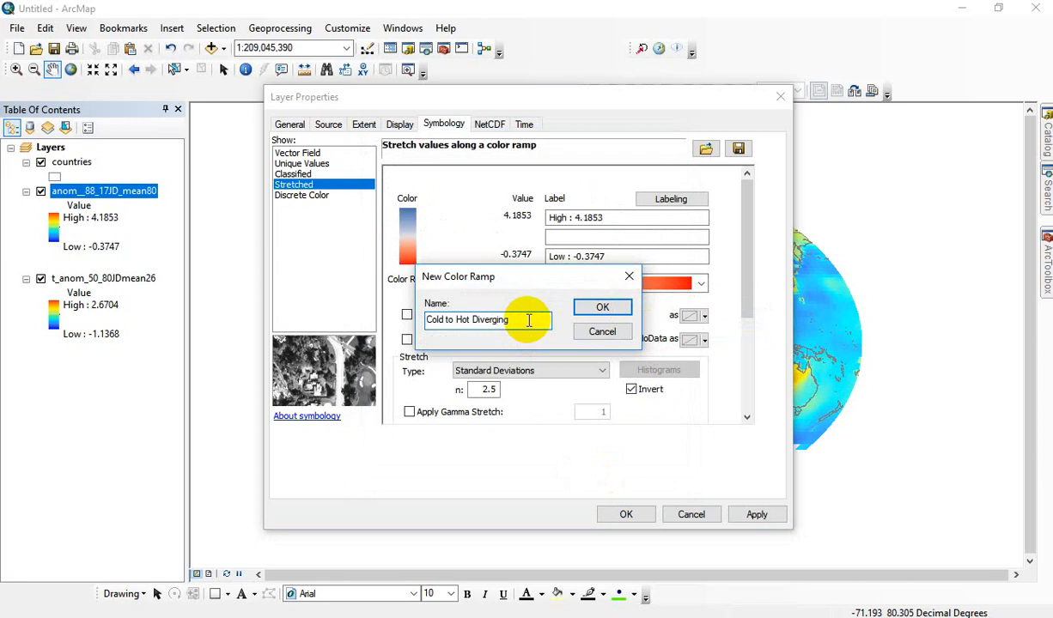
pyautogui.press('Return')
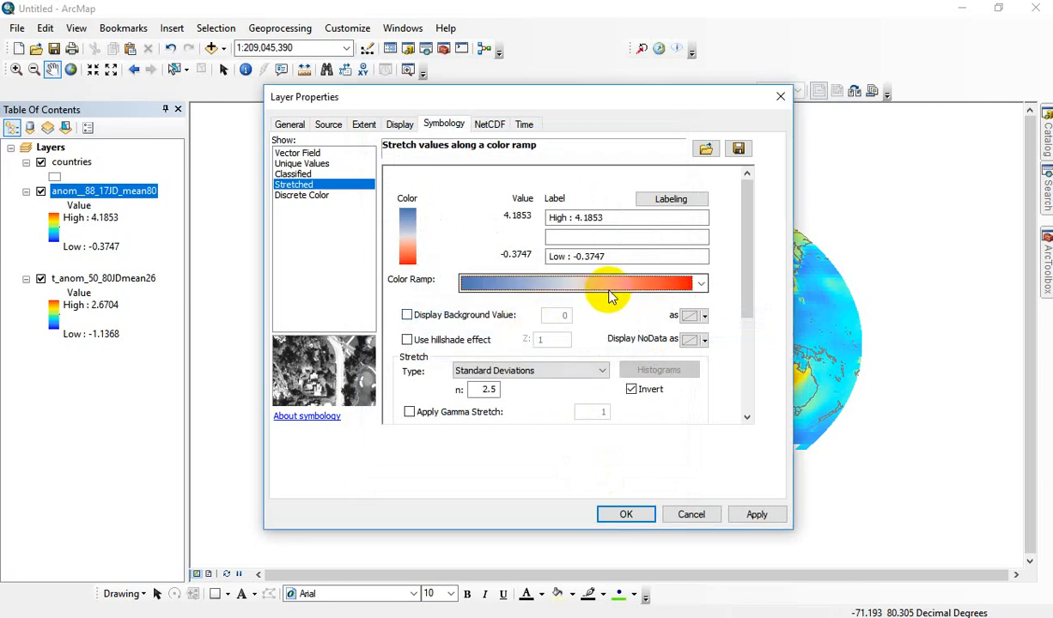
# Step: Set the middle value of the layer's advanced labeling to 0 and accept the symbology changes
pyautogui.click(668, 199)
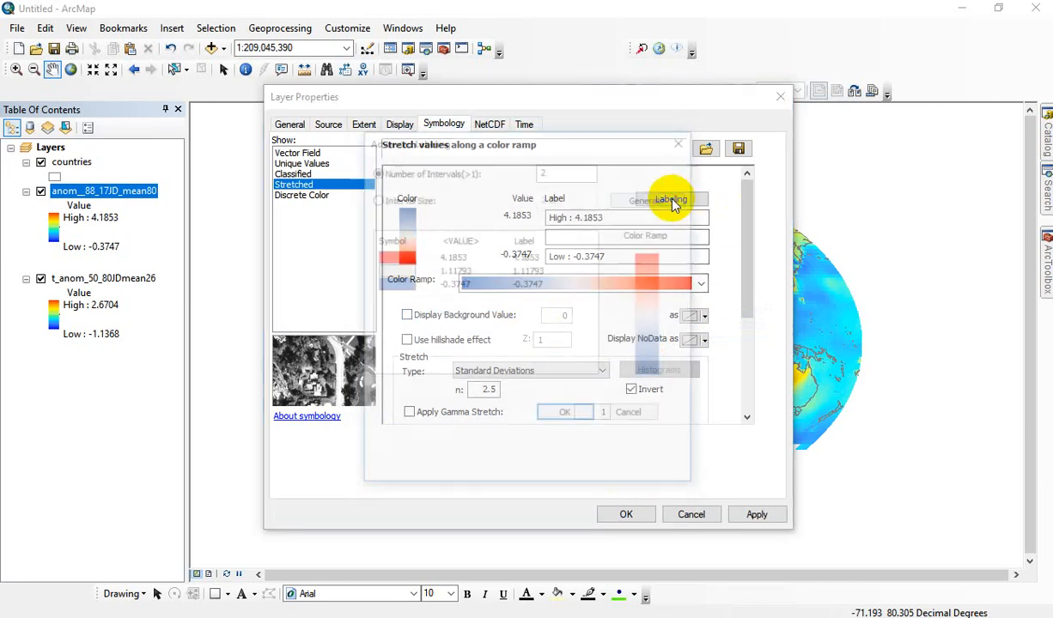
pyautogui.click(450, 272)
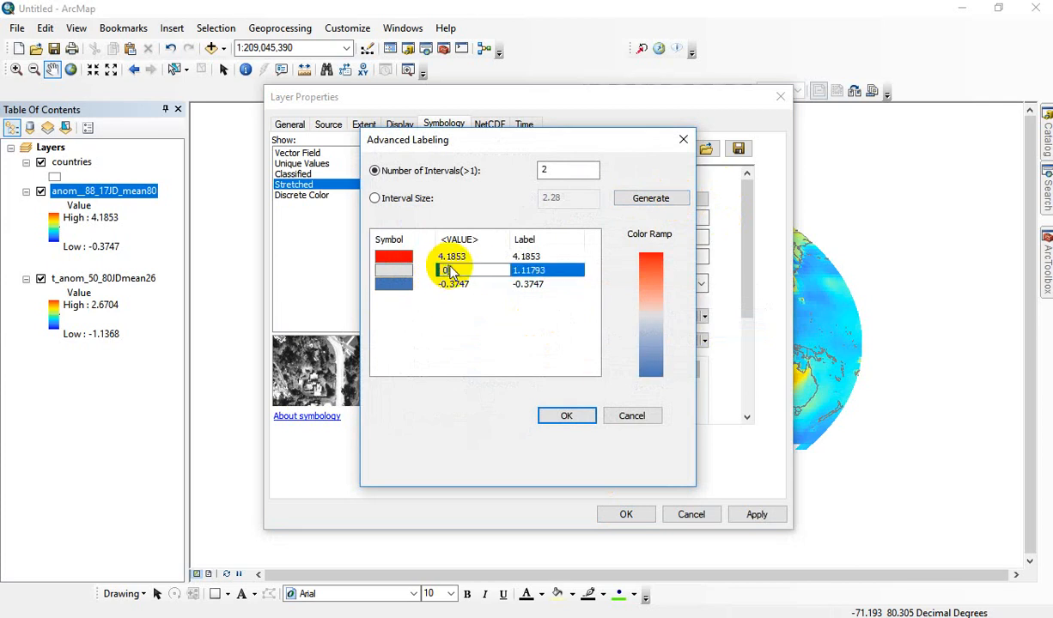
pyautogui.press('Return')
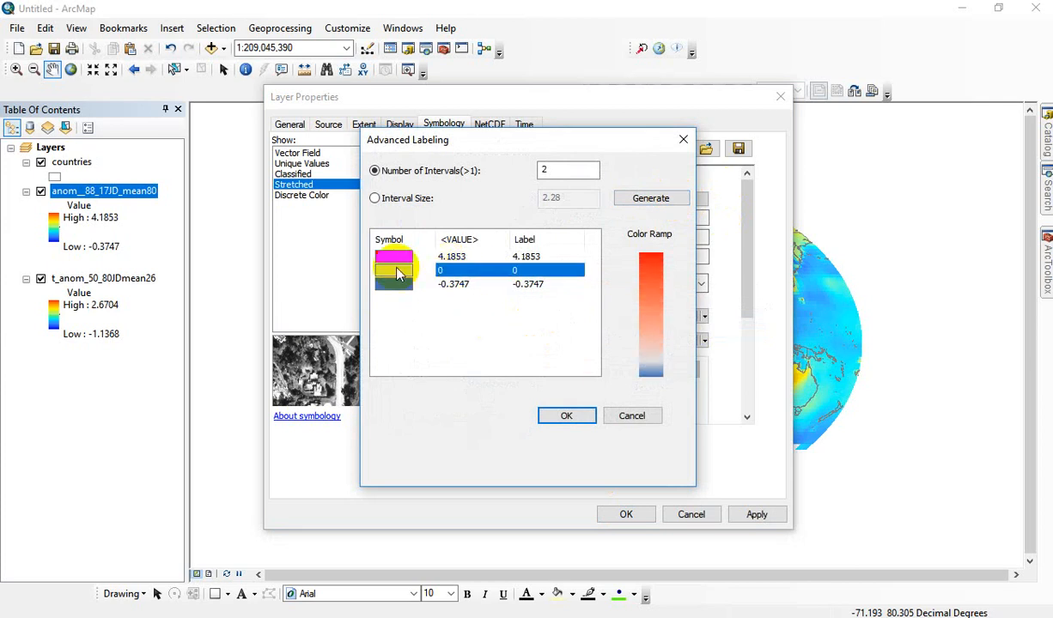
pyautogui.click(579, 417)
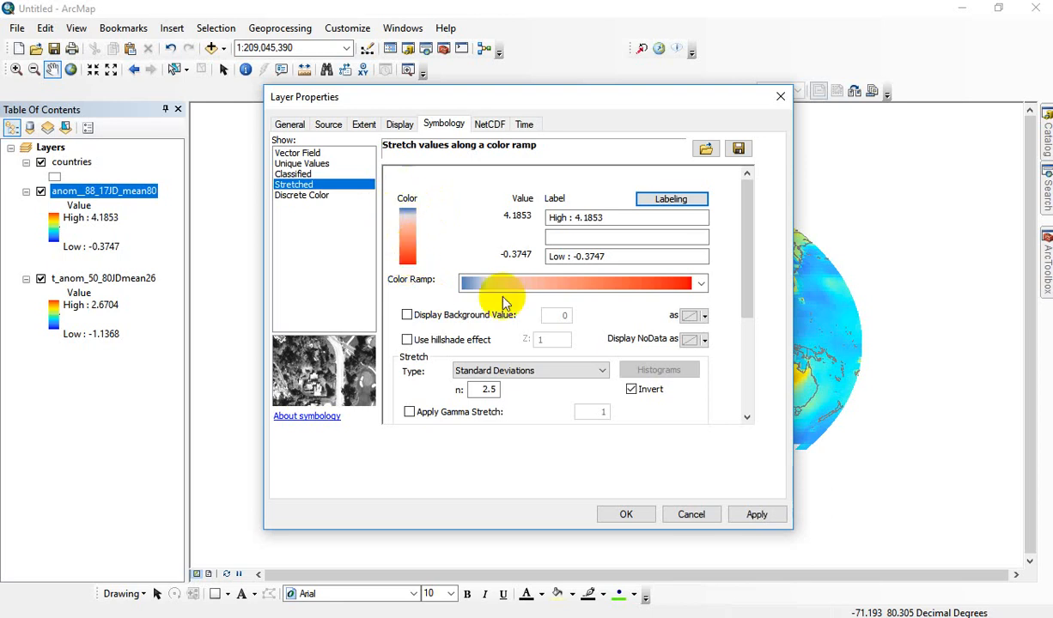
pyautogui.click(631, 389)
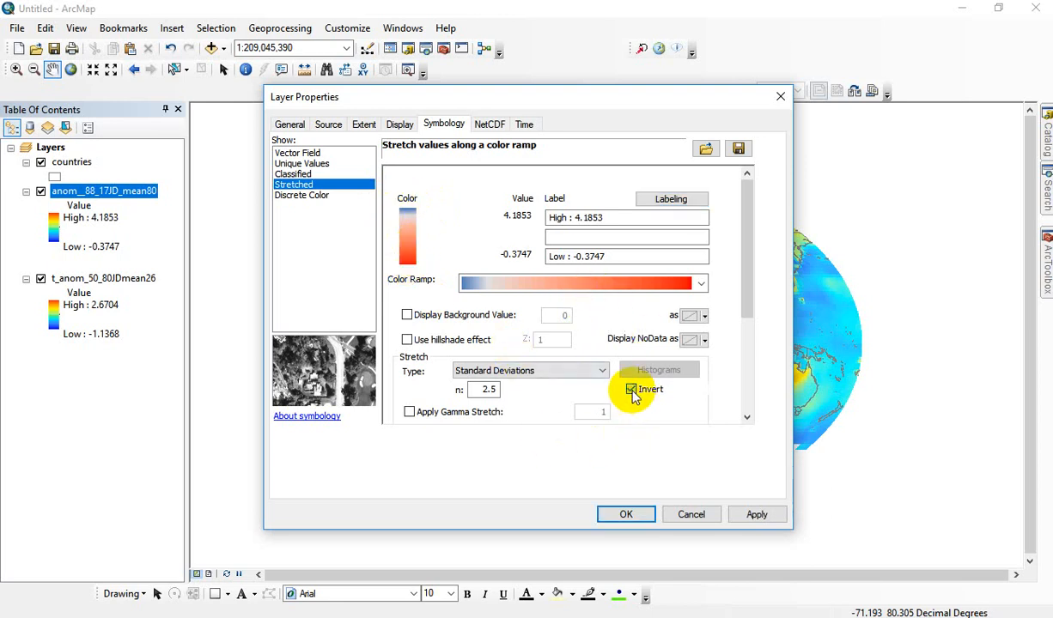
pyautogui.click(639, 518)
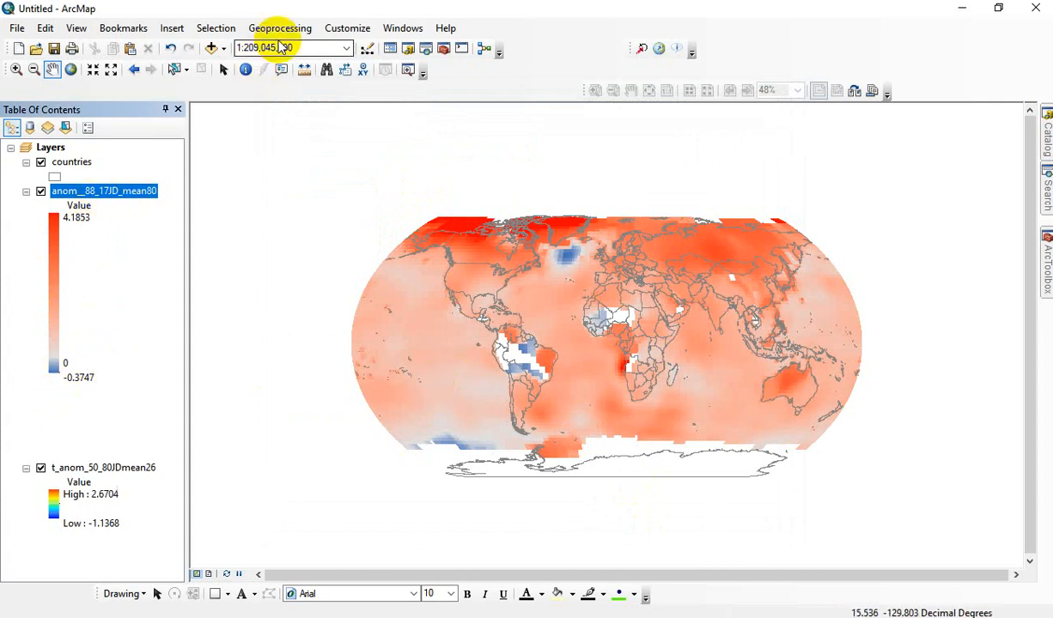
# Step: Open the Style Manager and display the color ramps stored in the personal user style
pyautogui.click(345, 31)
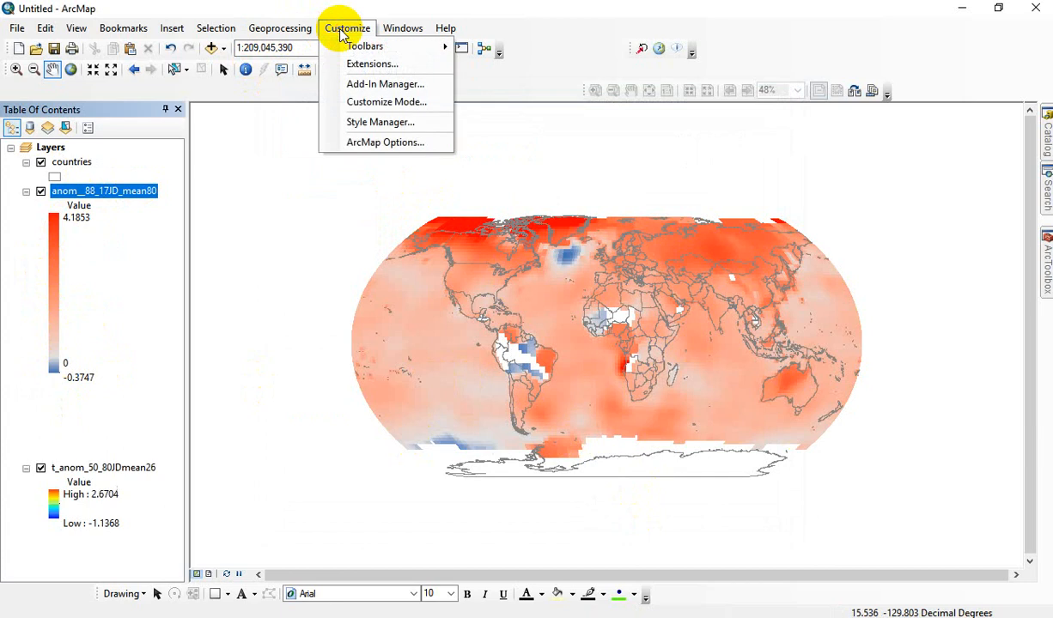
pyautogui.click(398, 129)
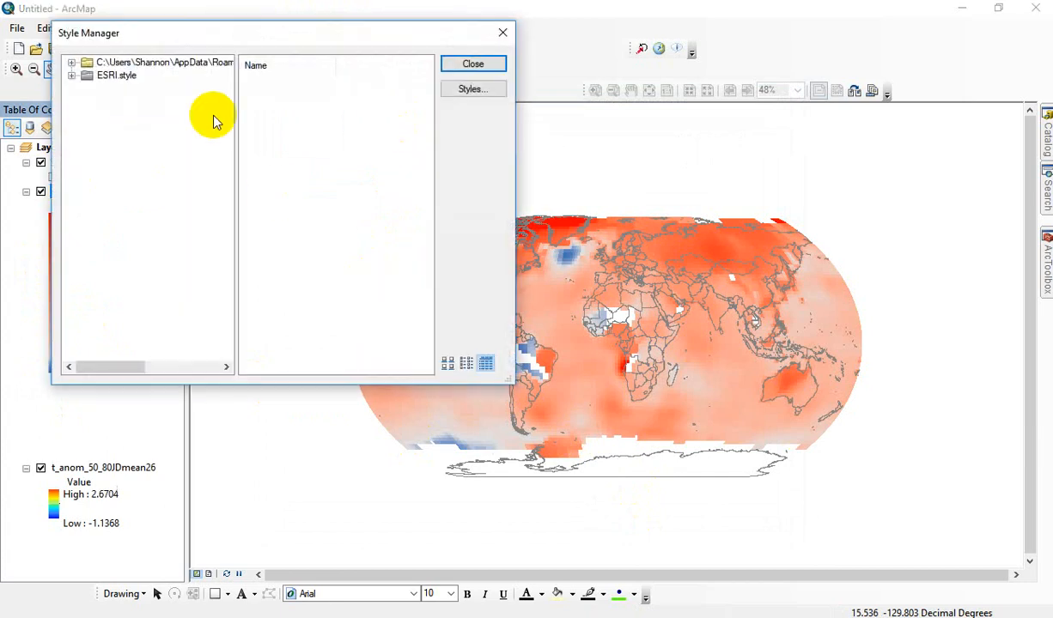
pyautogui.click(72, 64)
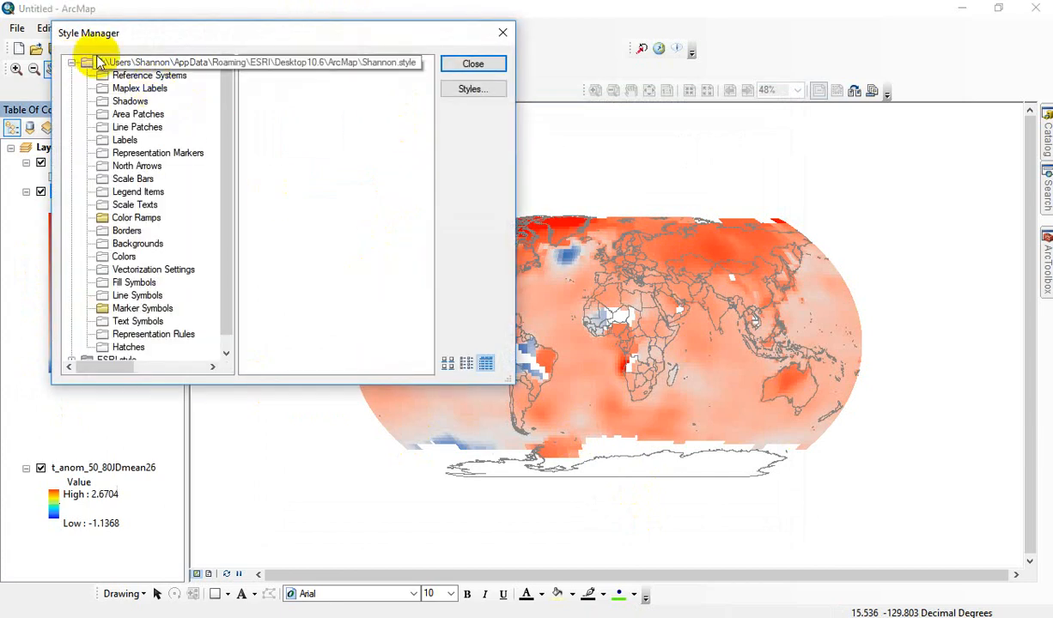
pyautogui.click(132, 220)
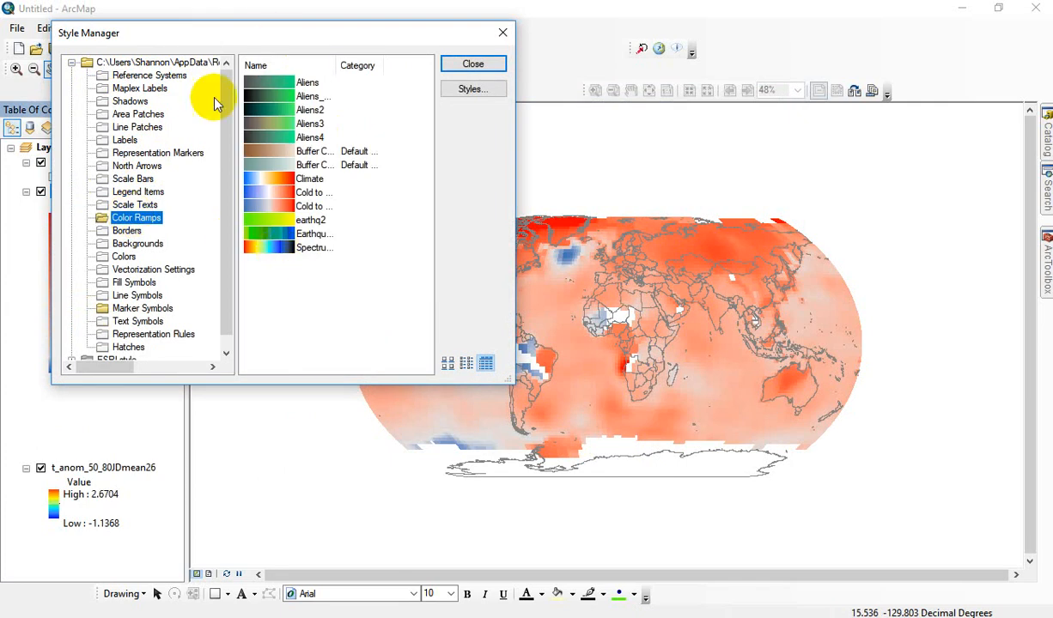
# Step: Start a new multi-part color ramp in the personal style and add three algorithmic color ramps to it
pyautogui.rightClick(300, 294)
pyautogui.moveTo(330, 306)
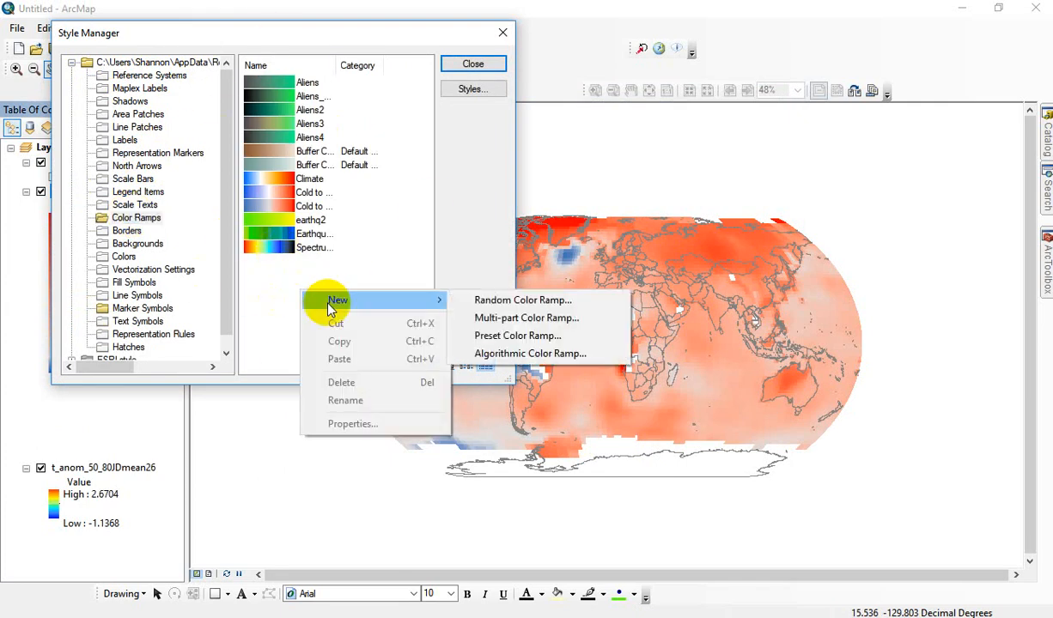
pyautogui.click(526, 320)
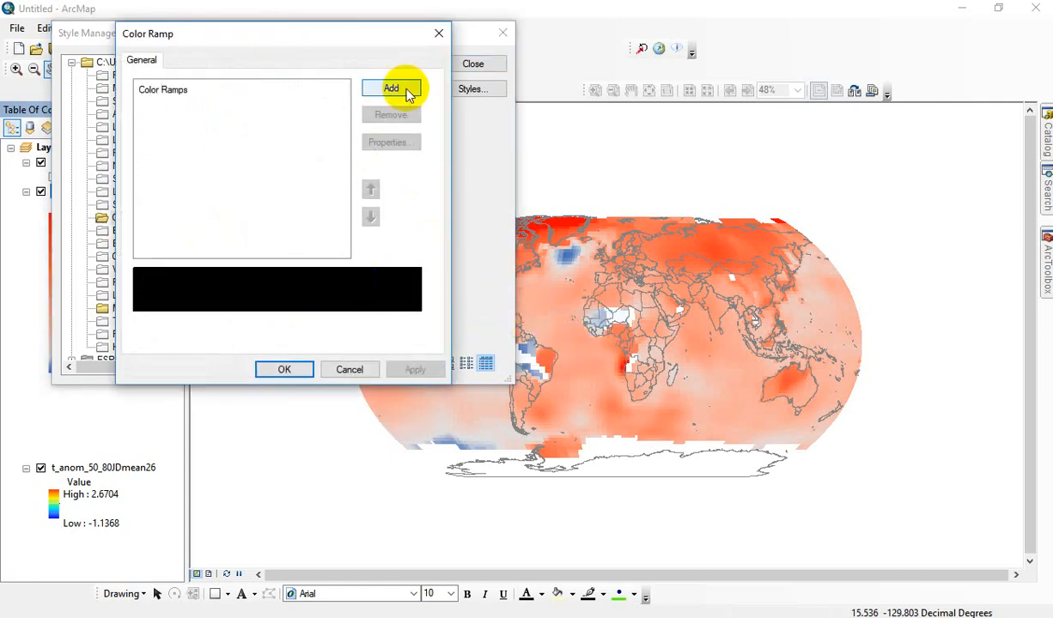
pyautogui.click(408, 93)
pyautogui.click(501, 304)
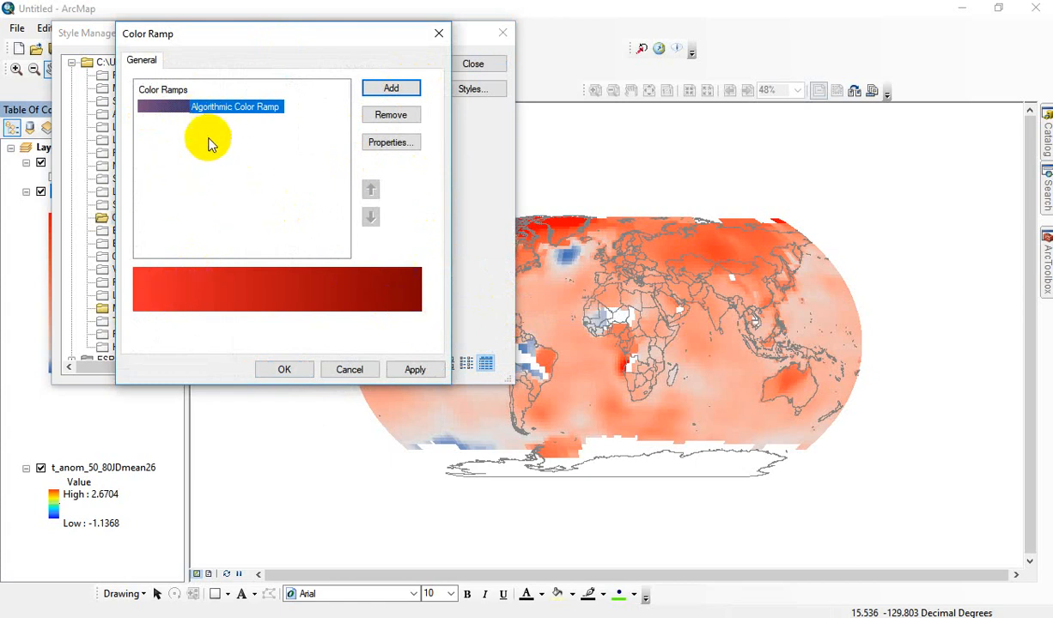
pyautogui.click(383, 95)
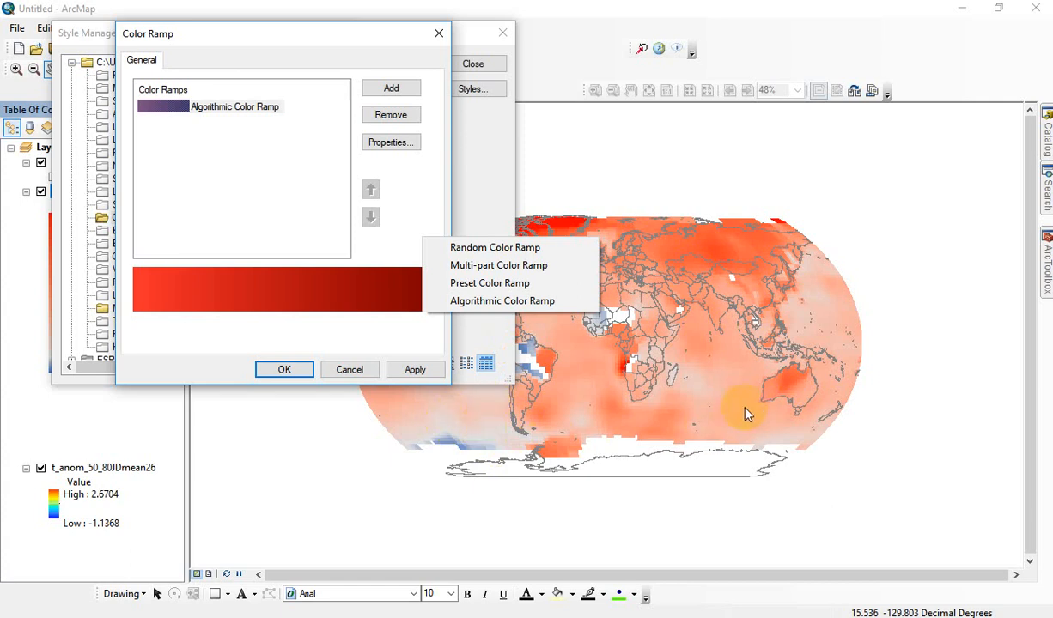
pyautogui.click(468, 300)
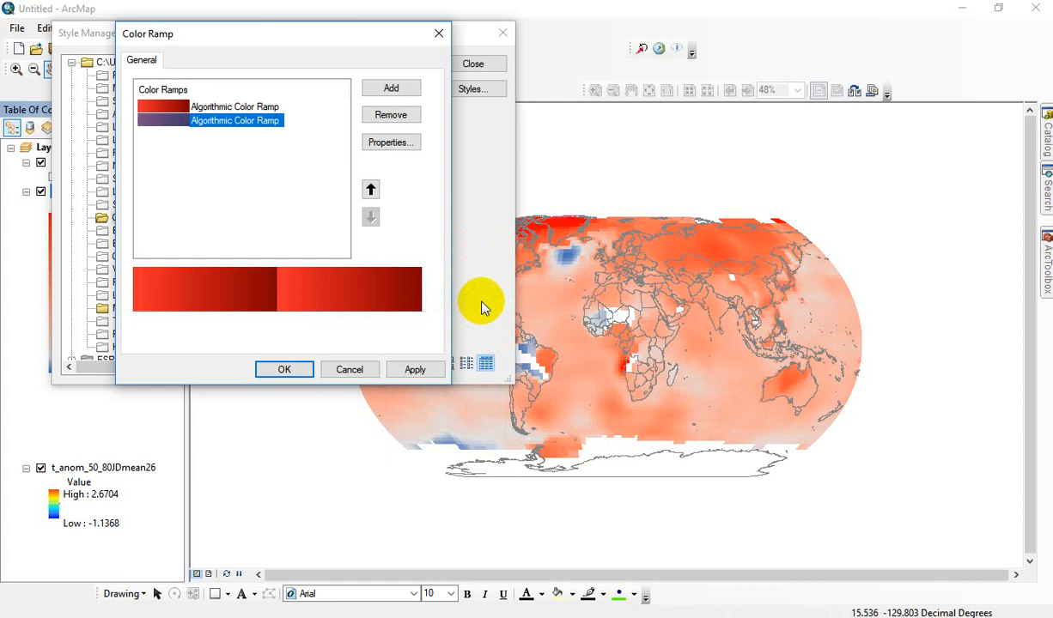
pyautogui.click(390, 95)
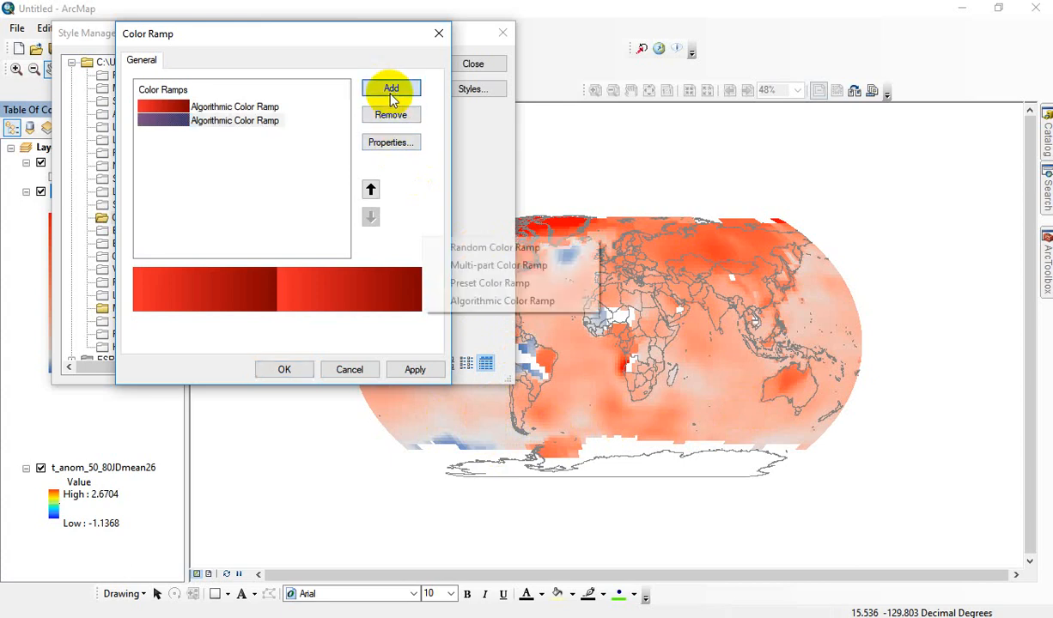
pyautogui.click(473, 302)
pyautogui.click(278, 244)
# Step: Set the first algorithmic segment's Color 1 to bright blue and Color 2 to white
pyautogui.click(171, 109)
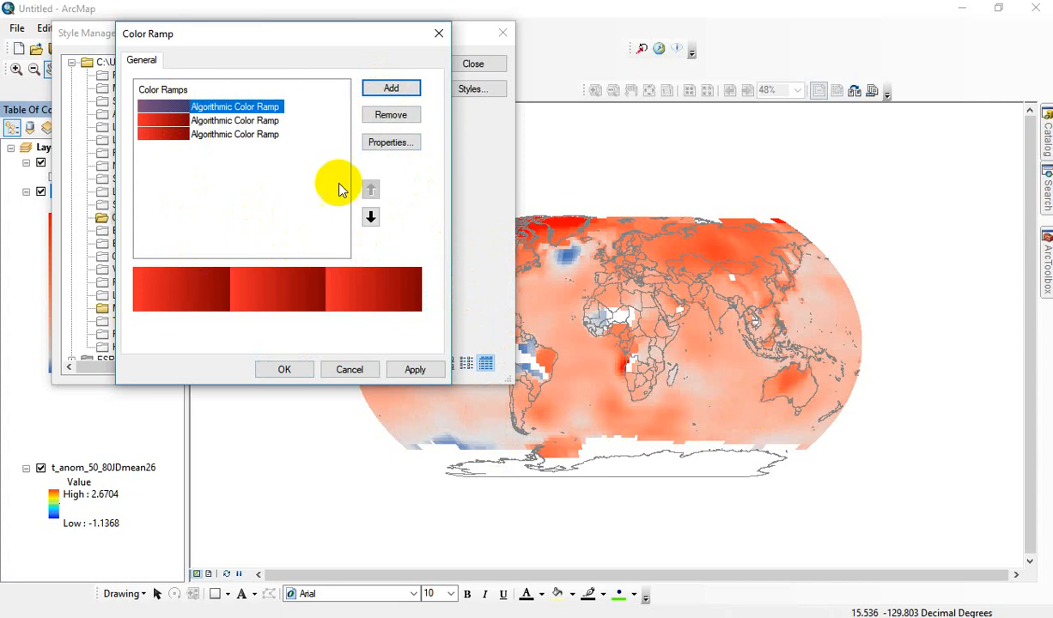
pyautogui.click(390, 147)
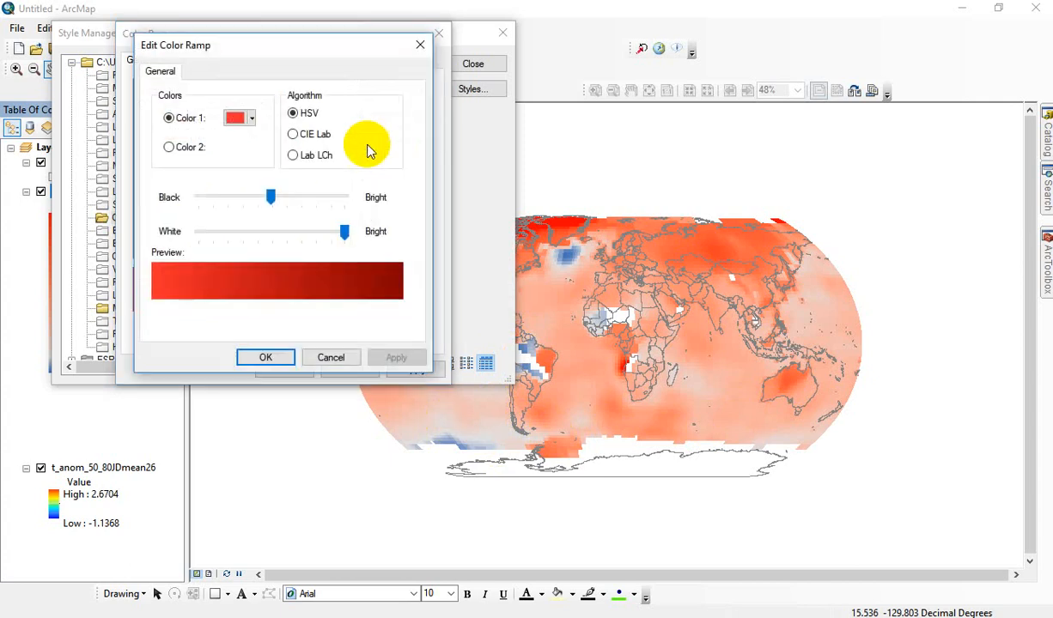
pyautogui.click(235, 120)
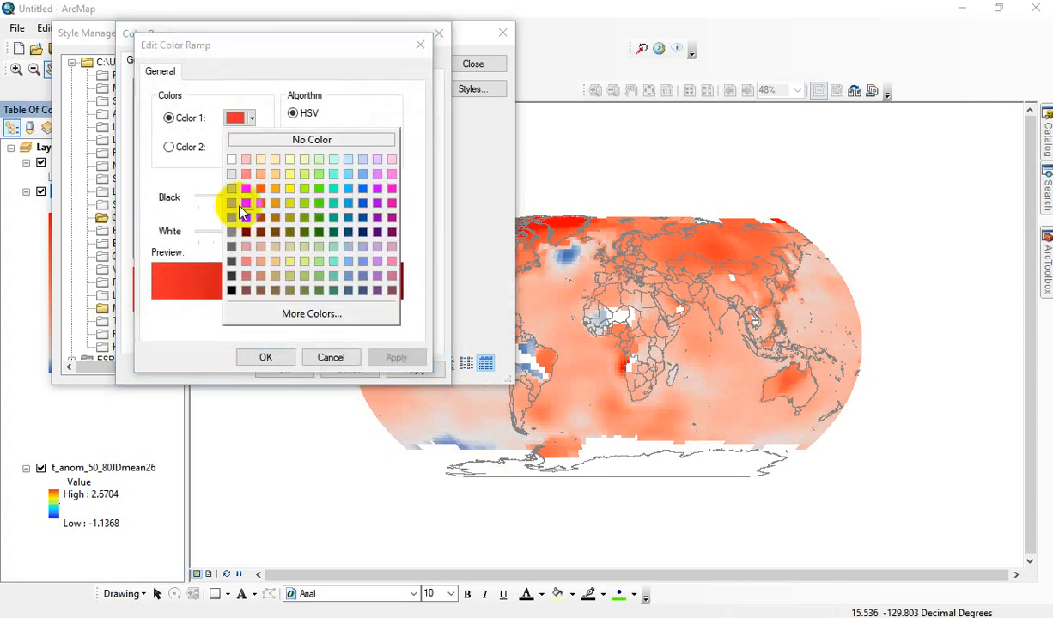
pyautogui.click(363, 189)
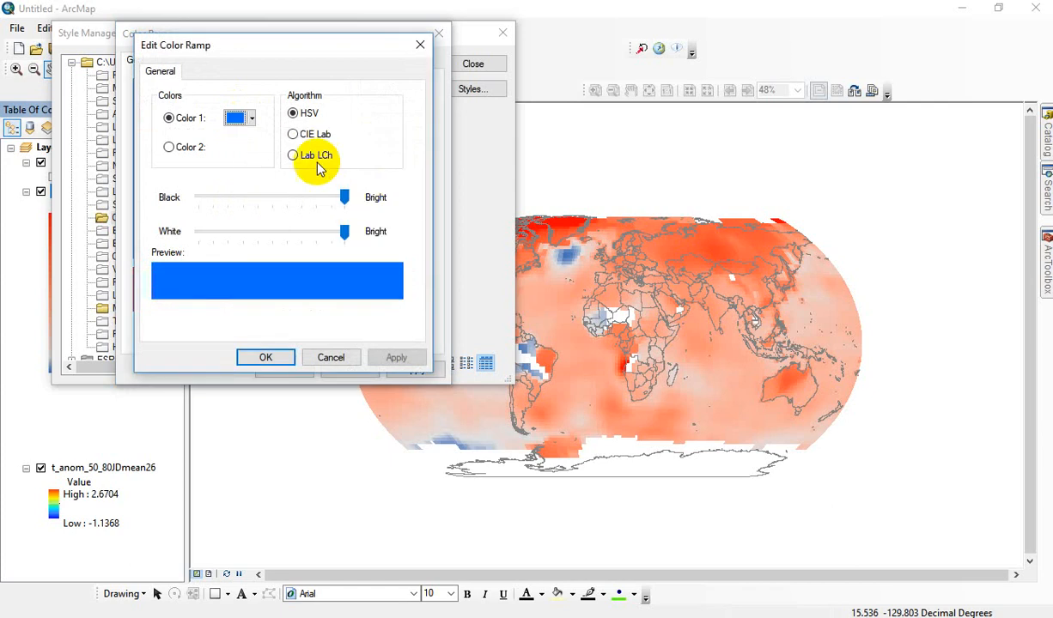
pyautogui.click(185, 150)
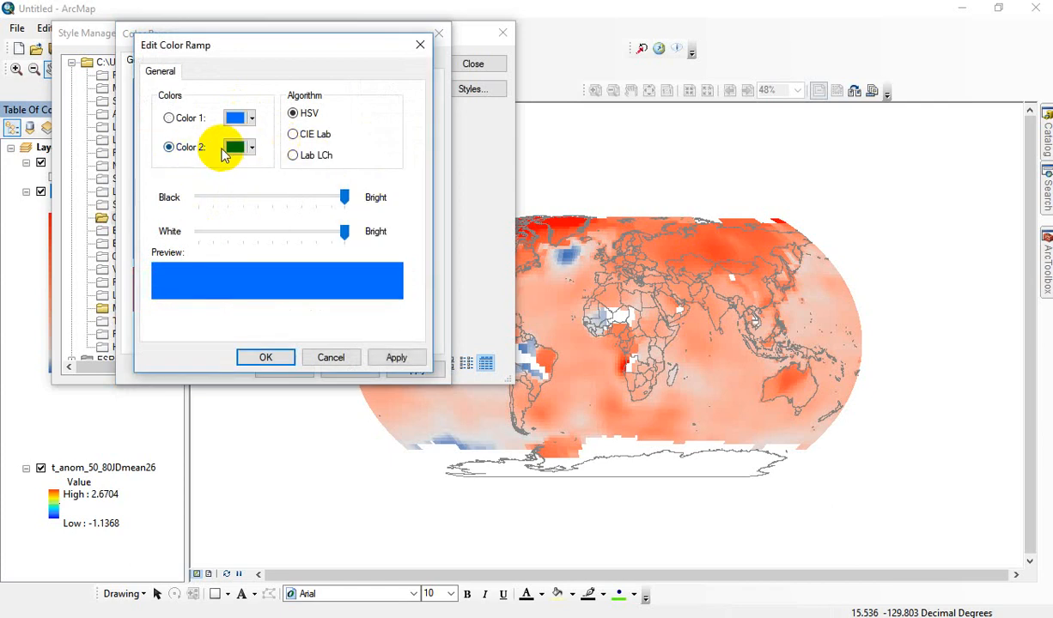
pyautogui.click(237, 148)
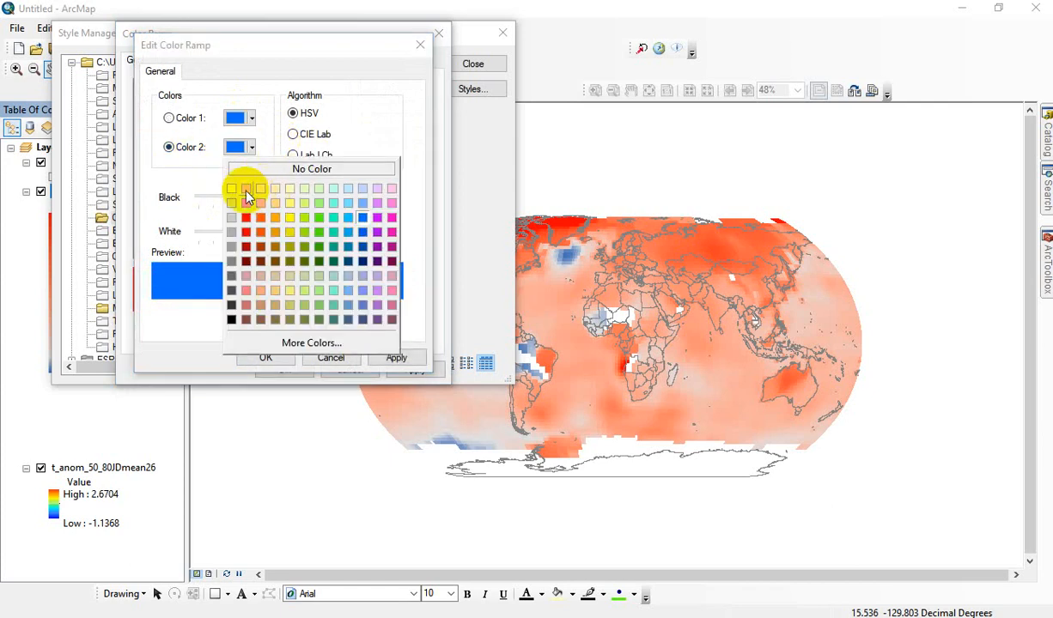
pyautogui.click(231, 189)
pyautogui.click(269, 358)
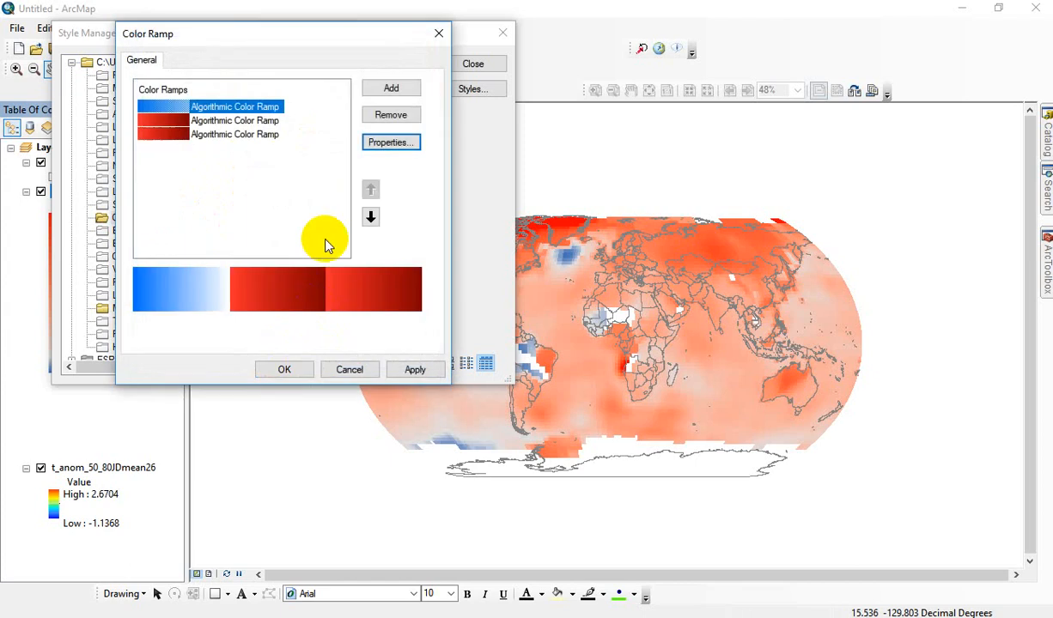
# Step: Set the second algorithmic segment's Color 1 to white and Color 2 to orange
pyautogui.click(246, 296)
pyautogui.click(169, 130)
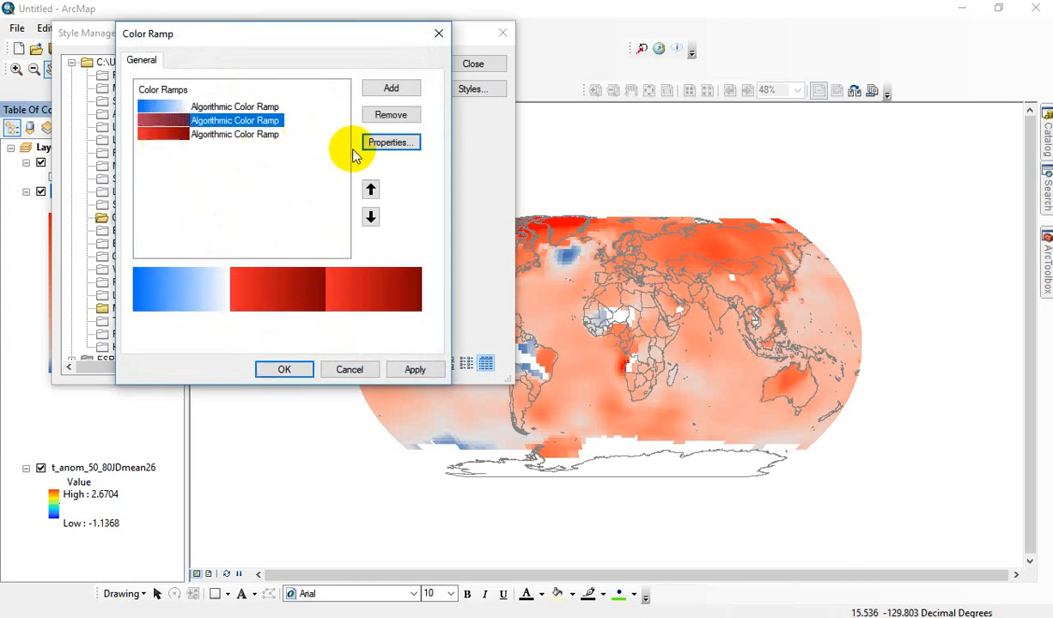
pyautogui.click(404, 144)
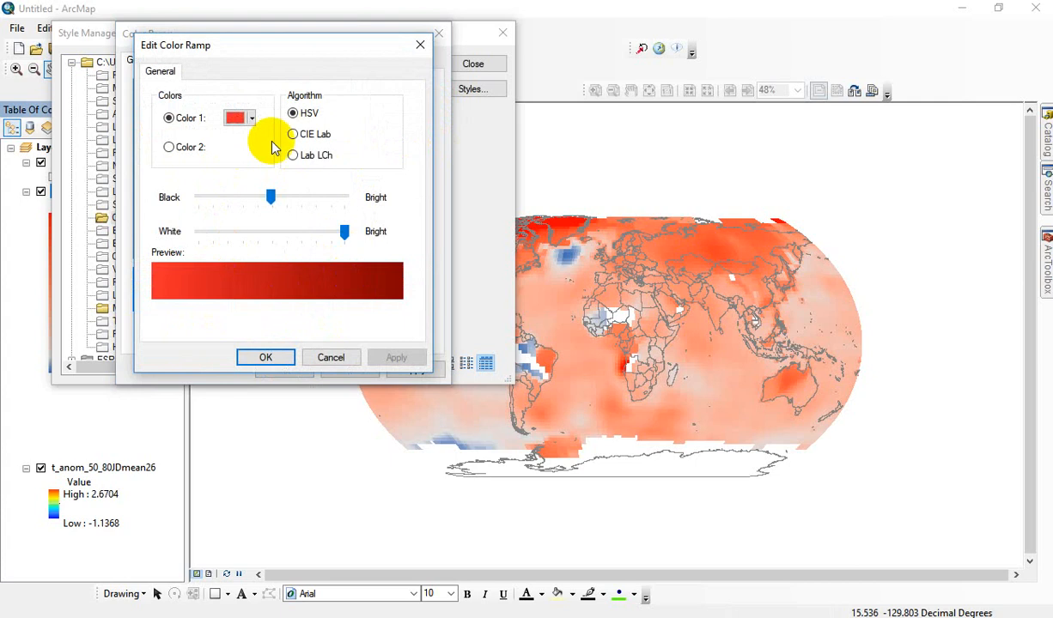
pyautogui.click(235, 120)
pyautogui.click(230, 158)
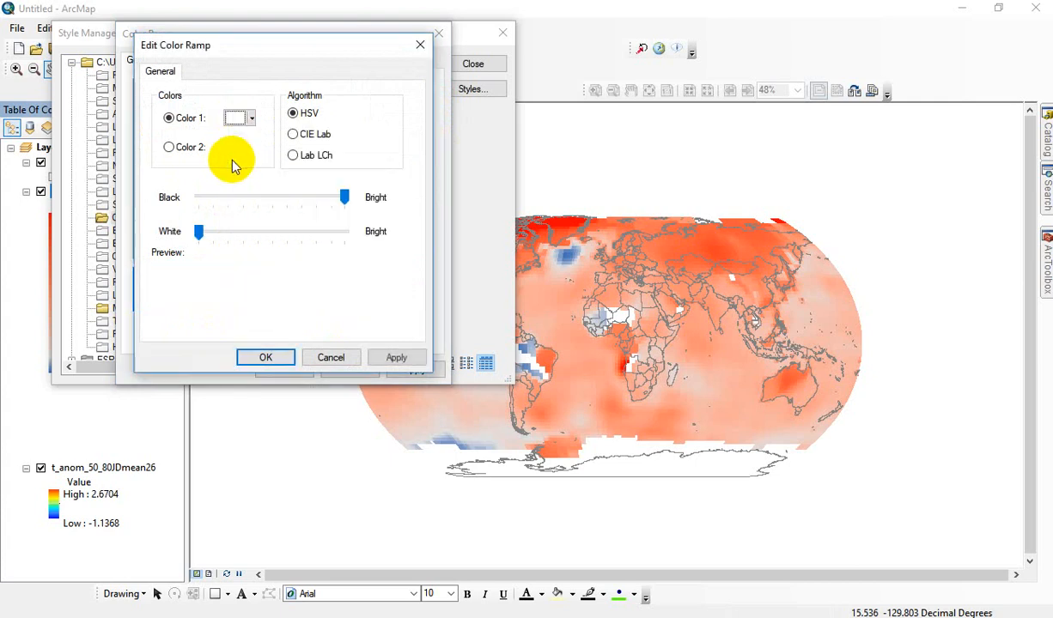
pyautogui.click(235, 142)
pyautogui.click(168, 147)
pyautogui.click(244, 147)
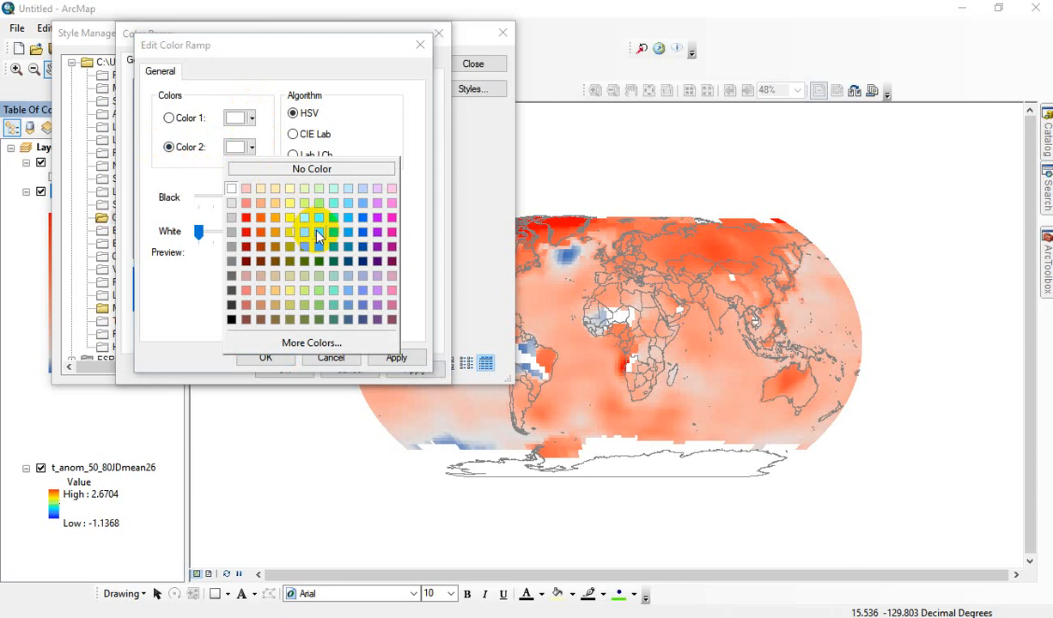
pyautogui.click(275, 223)
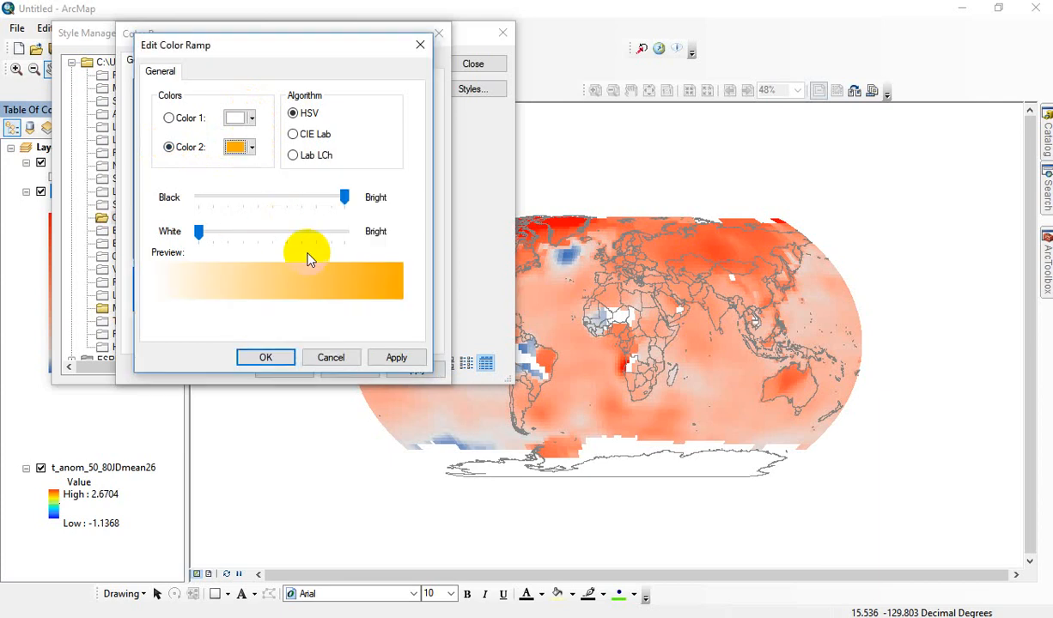
pyautogui.click(273, 358)
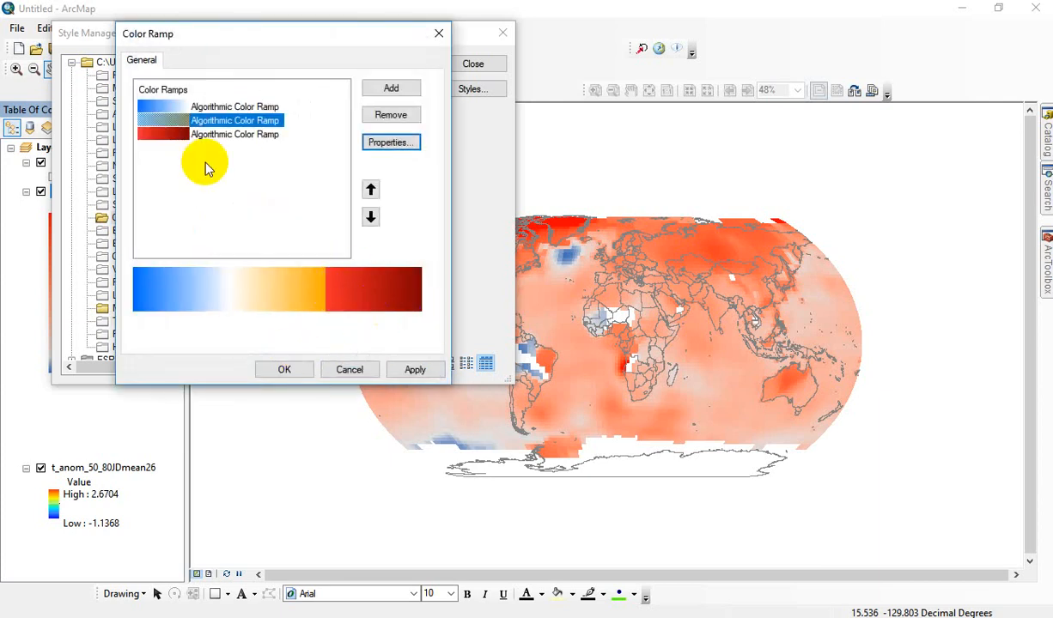
# Step: Set the third algorithmic segment's Color 1 to orange and Color 2 to dark red
pyautogui.click(163, 133)
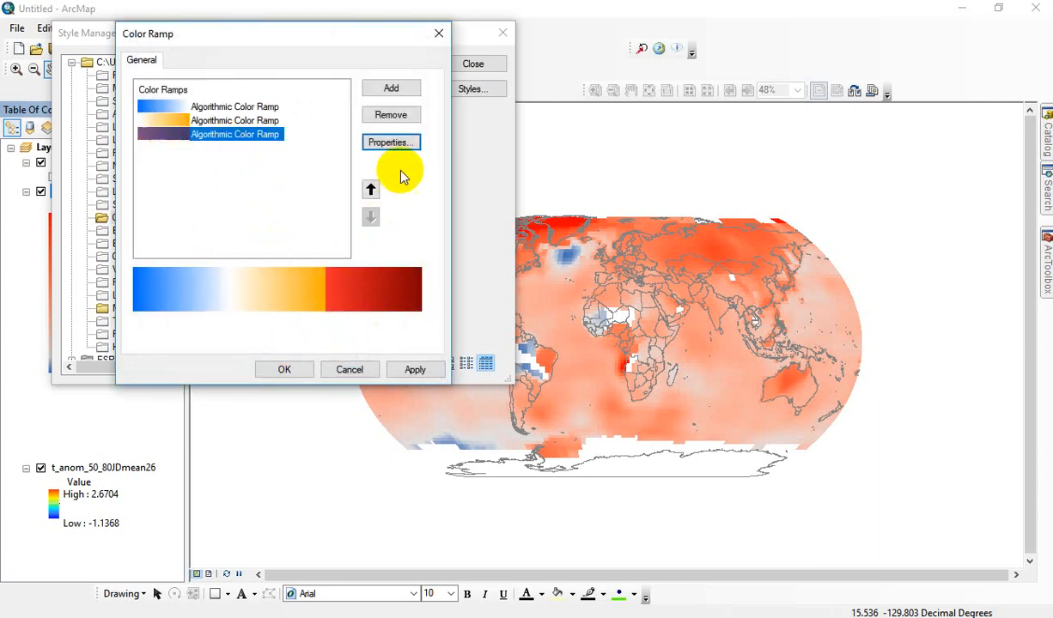
pyautogui.click(400, 141)
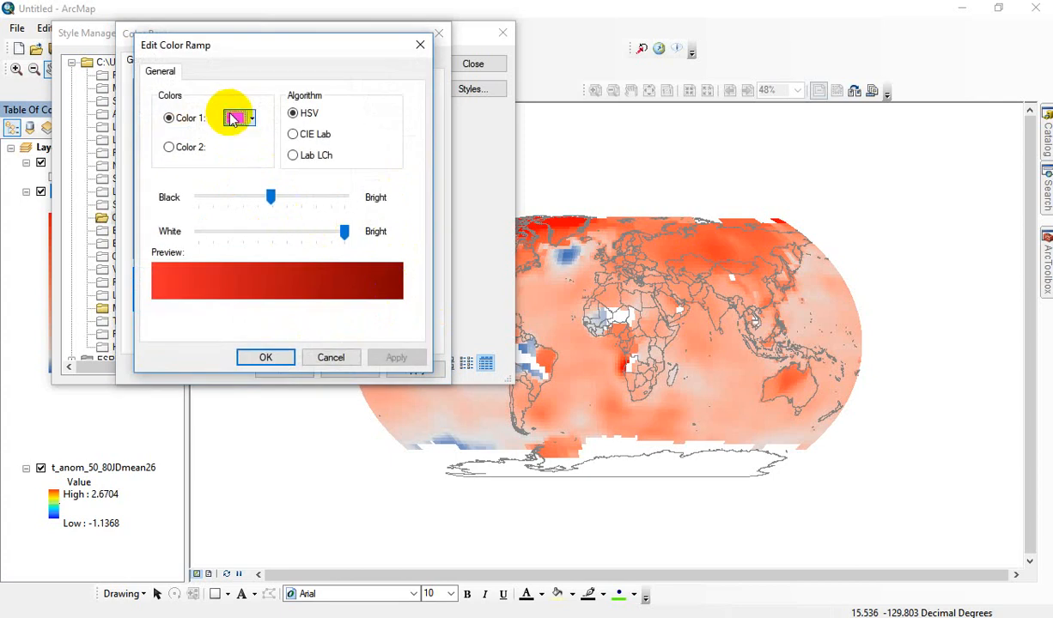
pyautogui.click(235, 119)
pyautogui.click(274, 189)
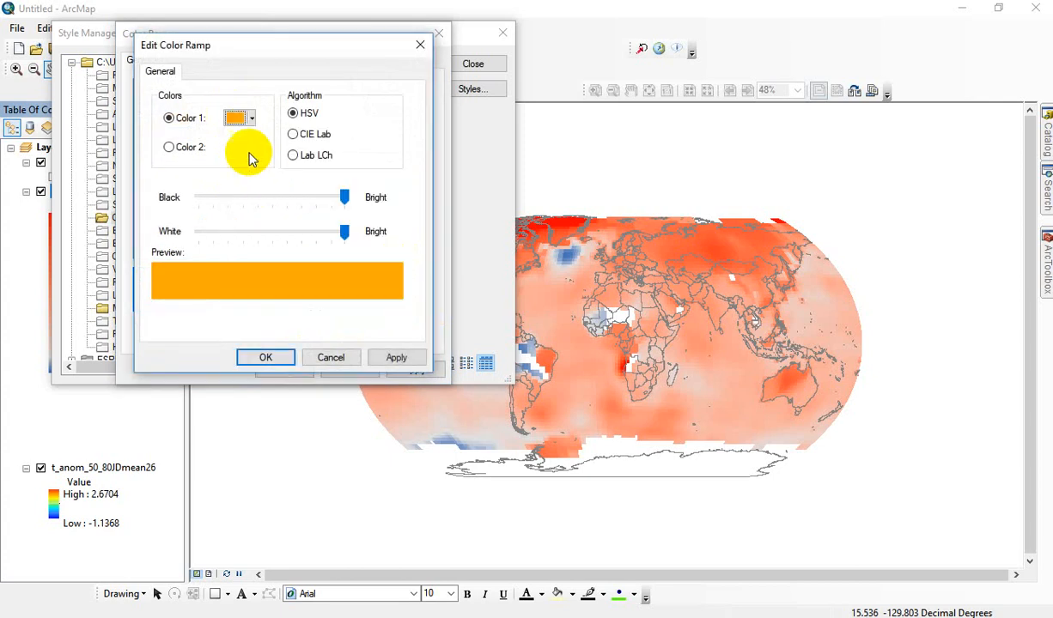
pyautogui.click(169, 148)
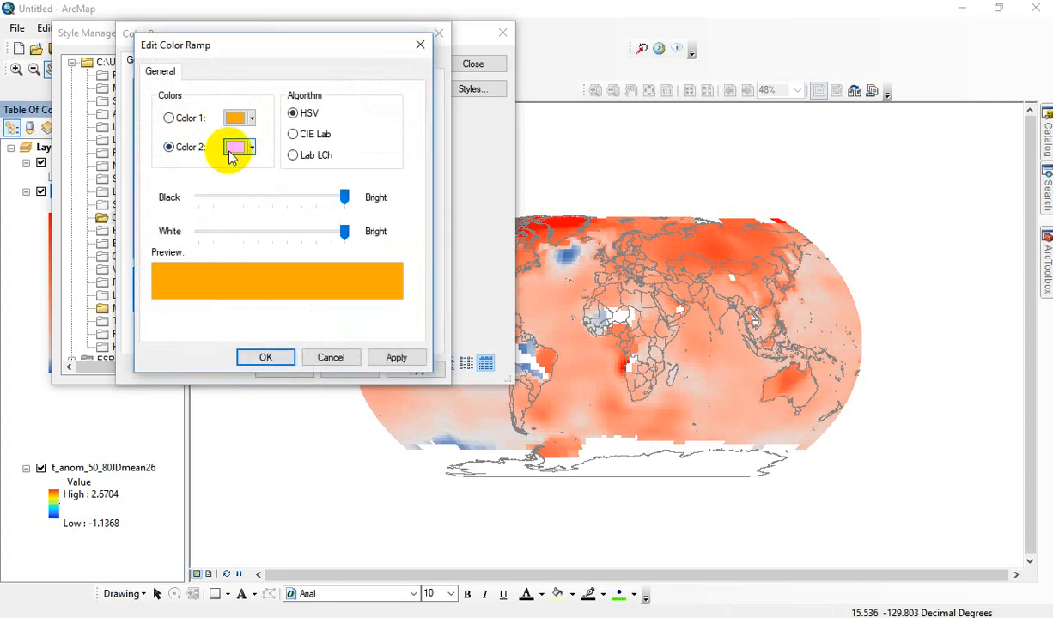
pyautogui.click(237, 147)
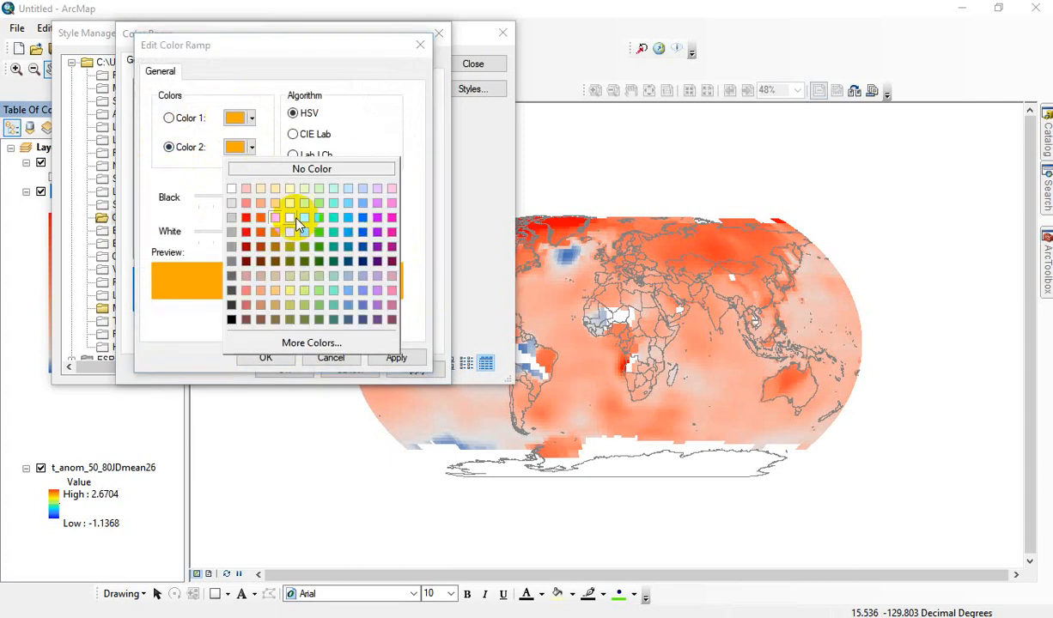
pyautogui.click(246, 249)
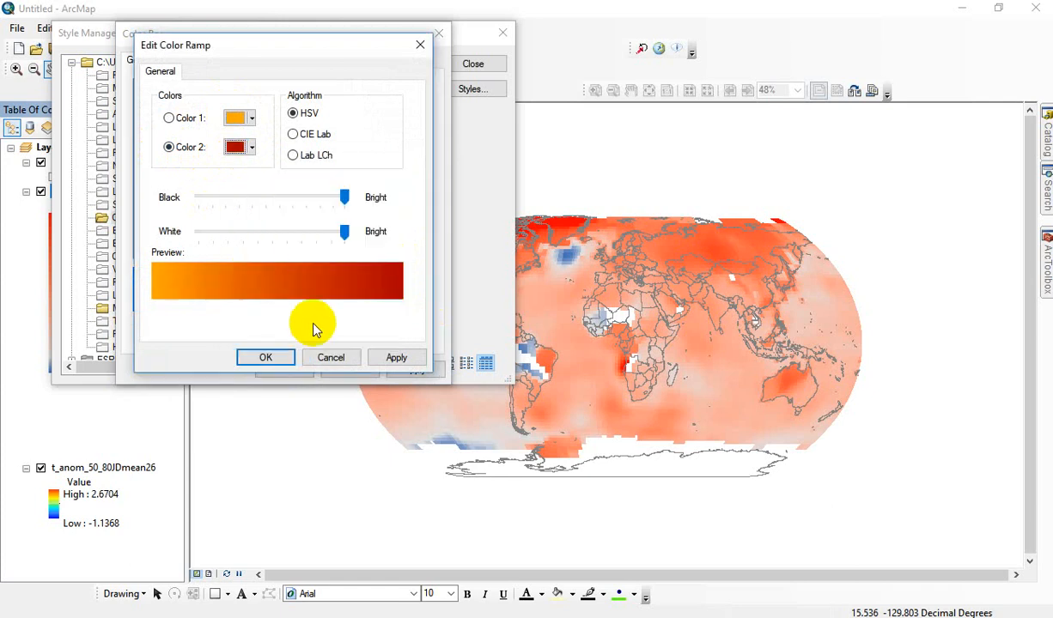
pyautogui.click(267, 358)
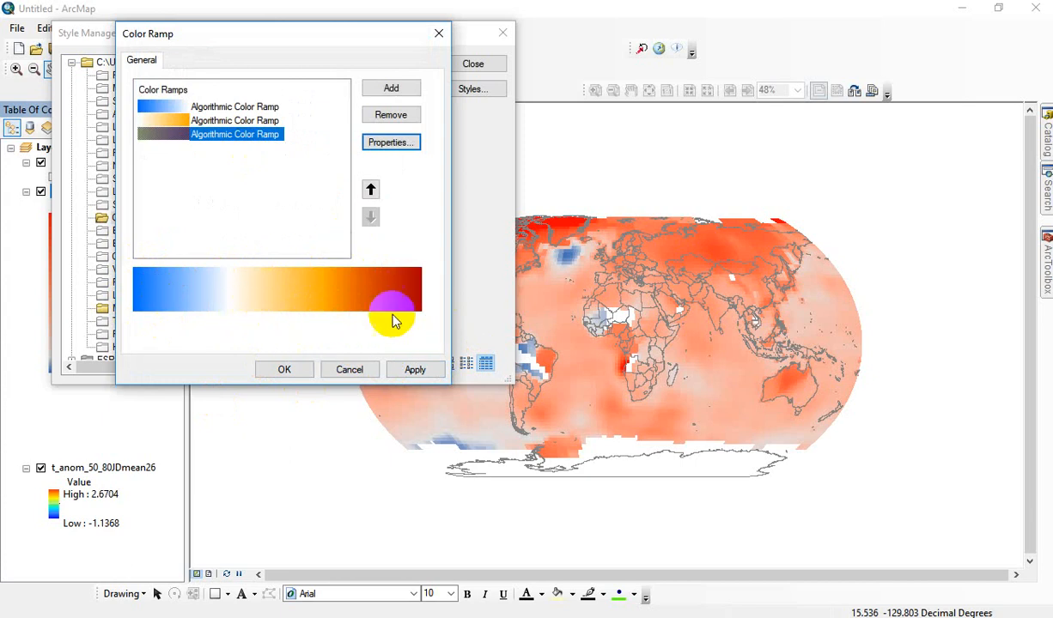
# Step: Accept the multi-part color ramp, name it climate_new and close the Style Manager
pyautogui.click(285, 369)
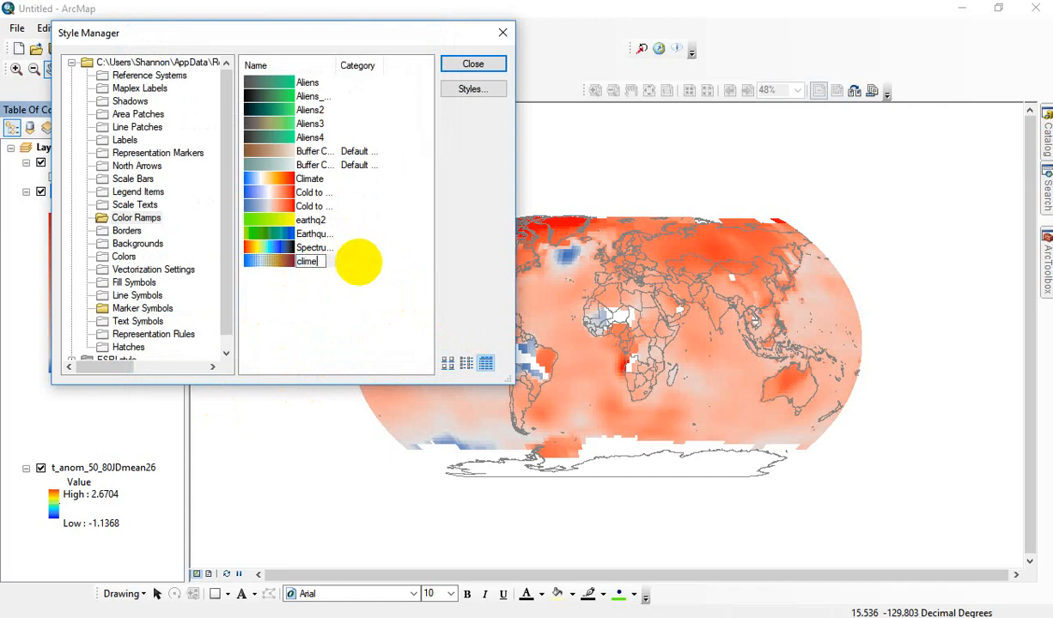
pyautogui.write('climeate')
pyautogui.press('BackSpace')
pyautogui.press('BackSpace')
pyautogui.press('BackSpace')
pyautogui.press('BackSpace')
pyautogui.write('ate_new')
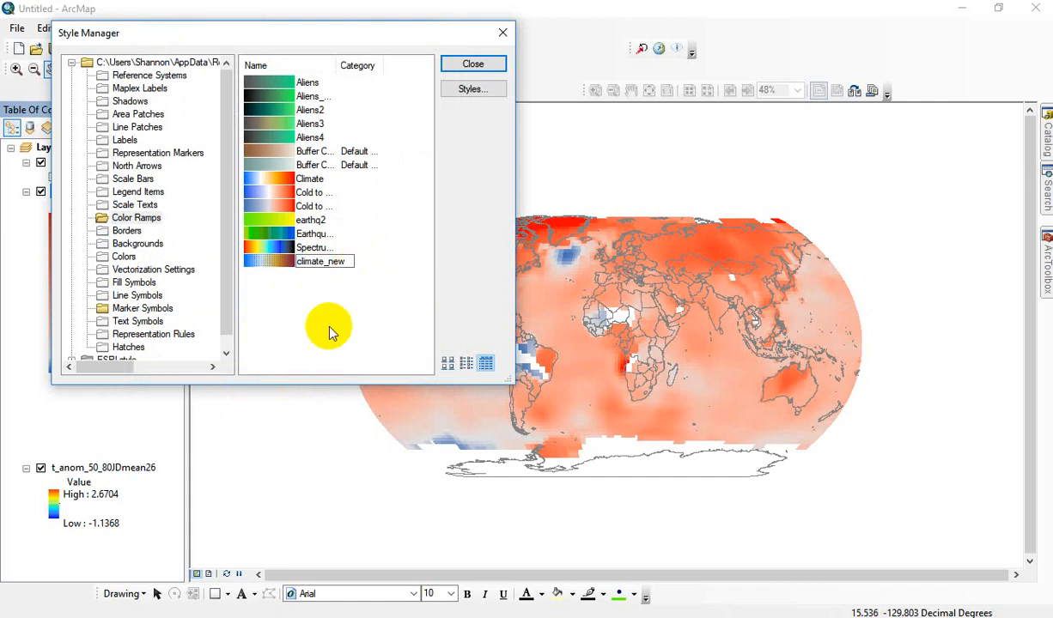
pyautogui.click(488, 67)
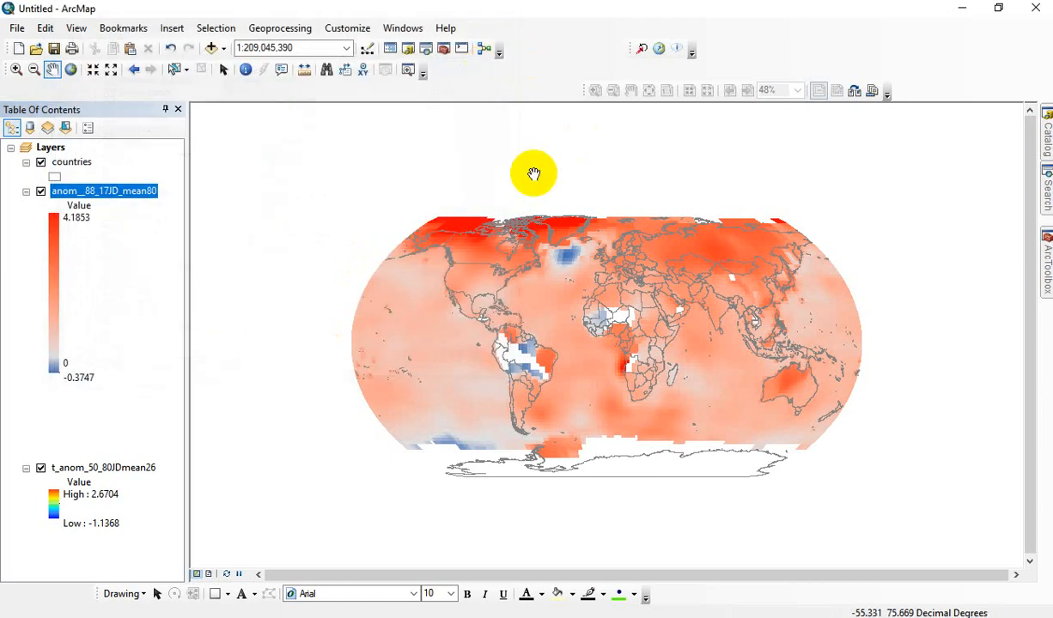
# Step: In the anom__88_17JD_mean80 layer's stretched symbology, choose the new blue–white–orange–dark red color ramp
pyautogui.rightClick(73, 197)
pyautogui.click(139, 431)
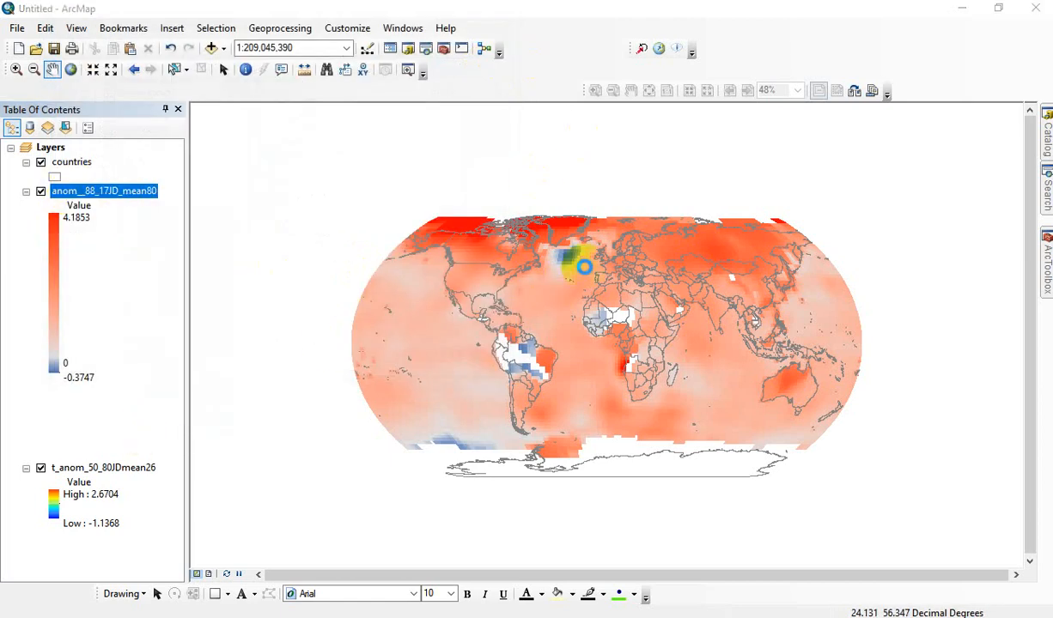
pyautogui.click(697, 297)
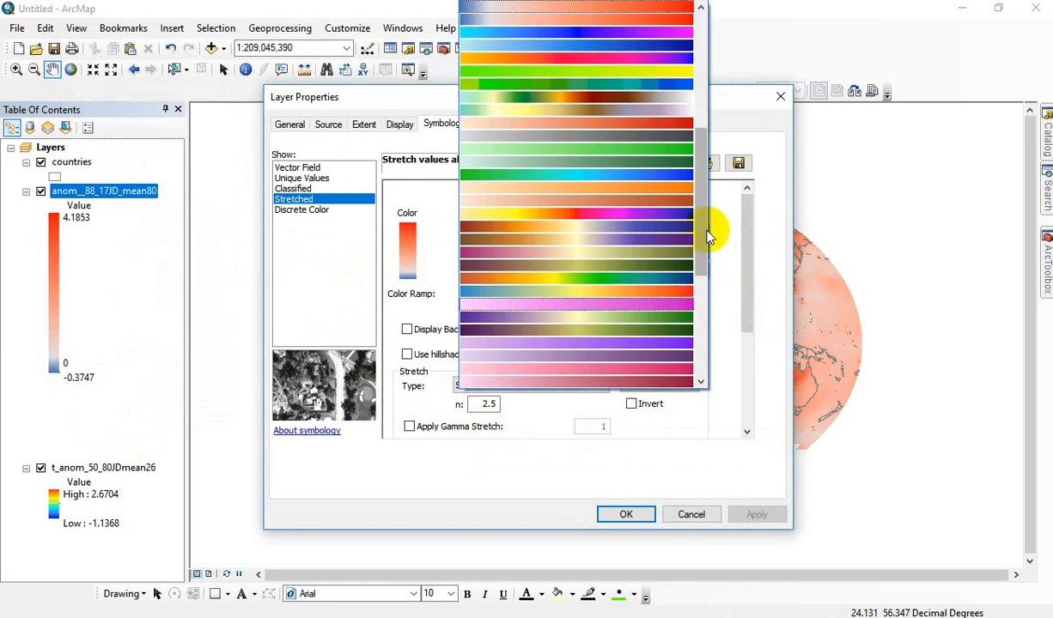
pyautogui.moveTo(707, 236); pyautogui.dragTo(702, 47)
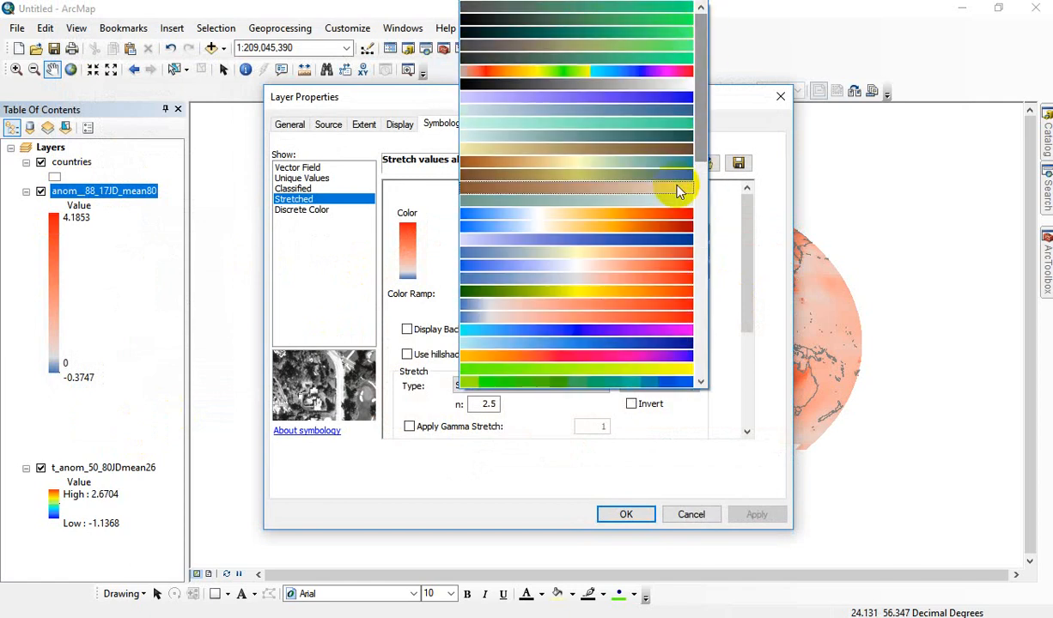
pyautogui.click(661, 227)
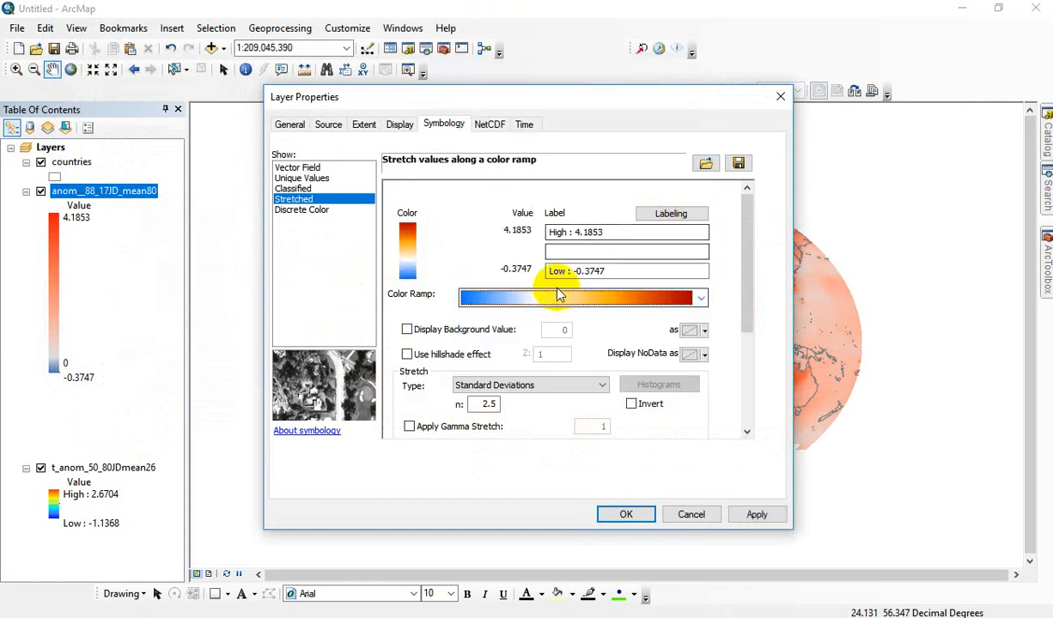
# Step: In the layer's advanced labeling, set the white break's value to 0 and the orange break's value to 2
pyautogui.click(671, 214)
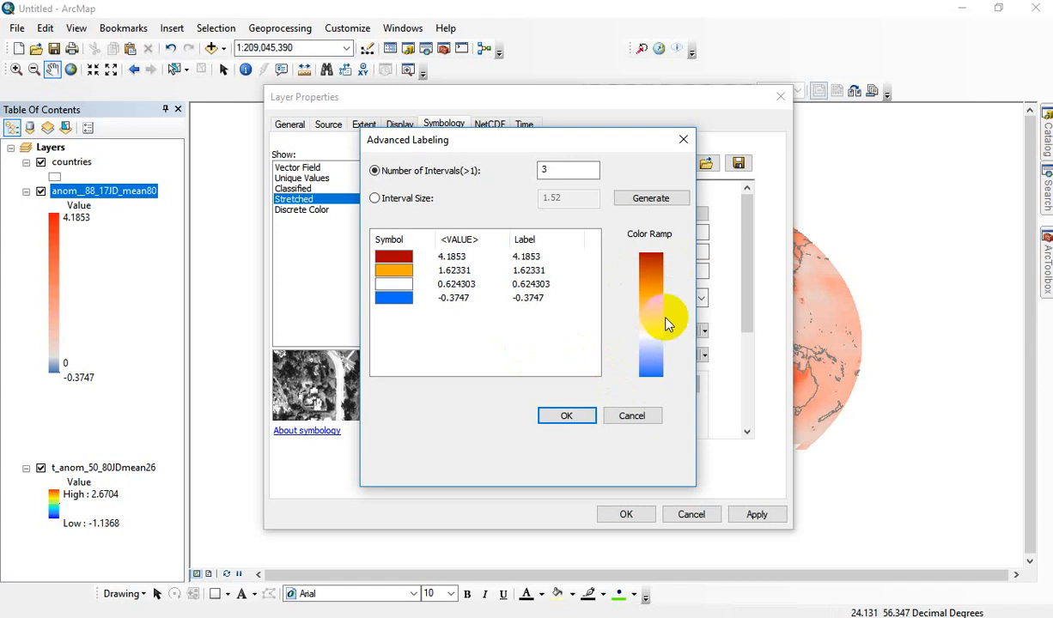
pyautogui.click(448, 284)
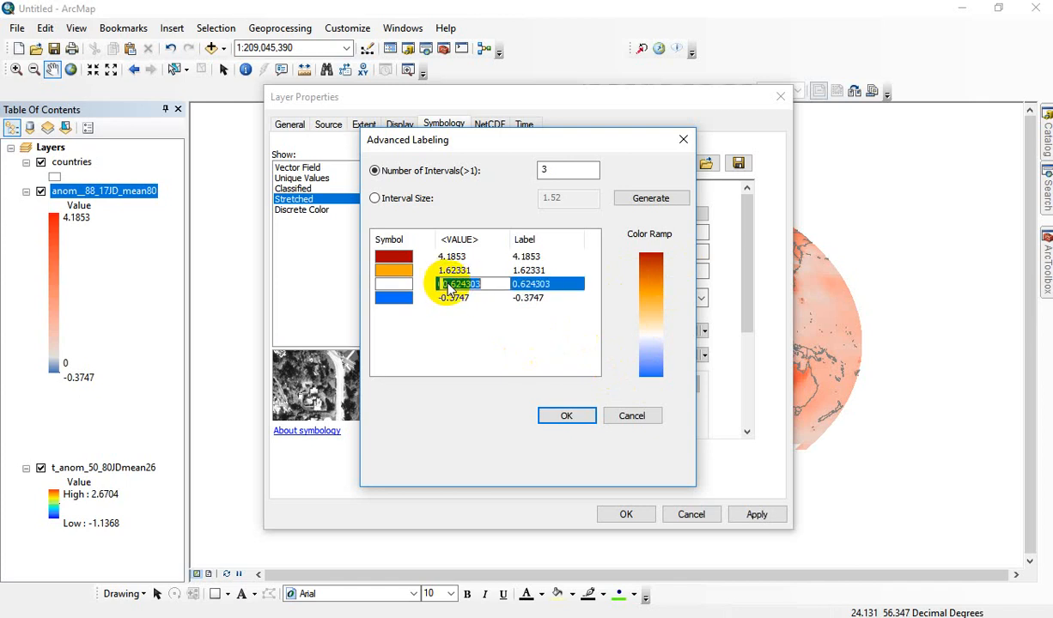
pyautogui.click(471, 384)
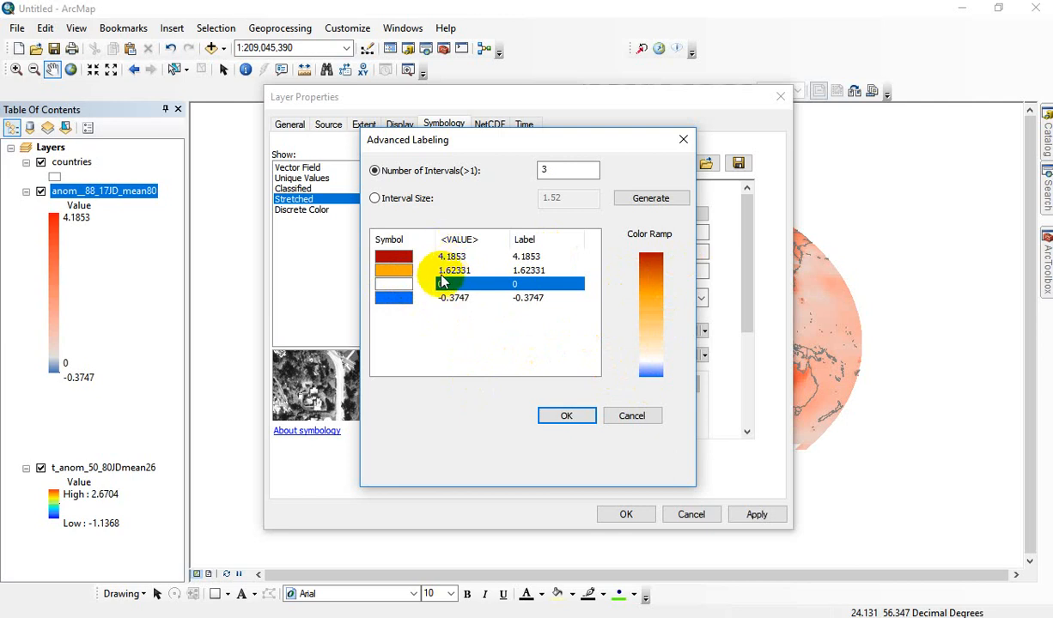
pyautogui.click(446, 271)
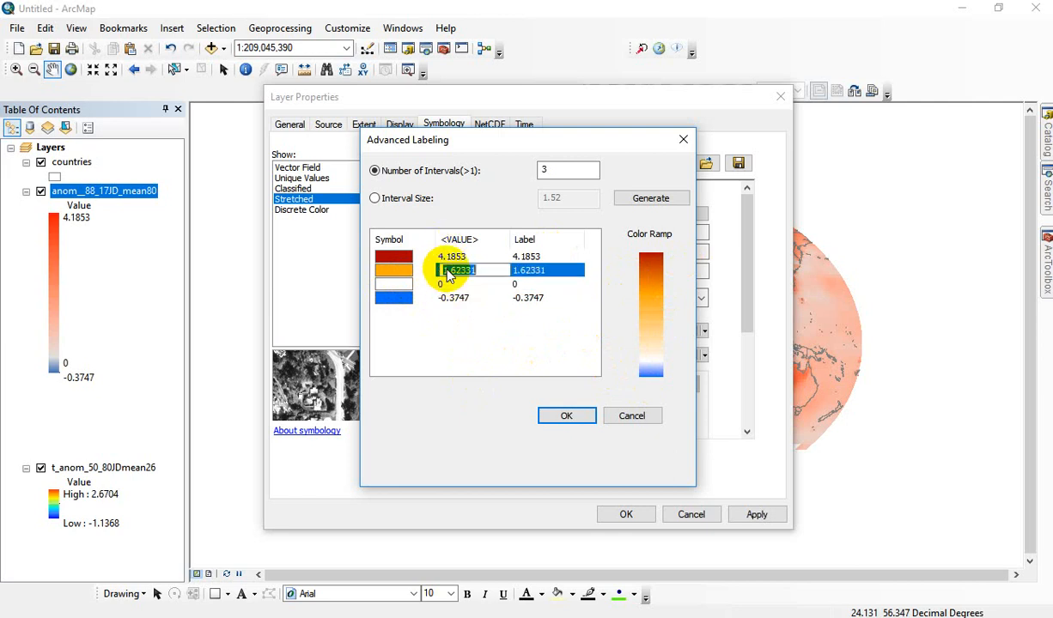
pyautogui.click(480, 352)
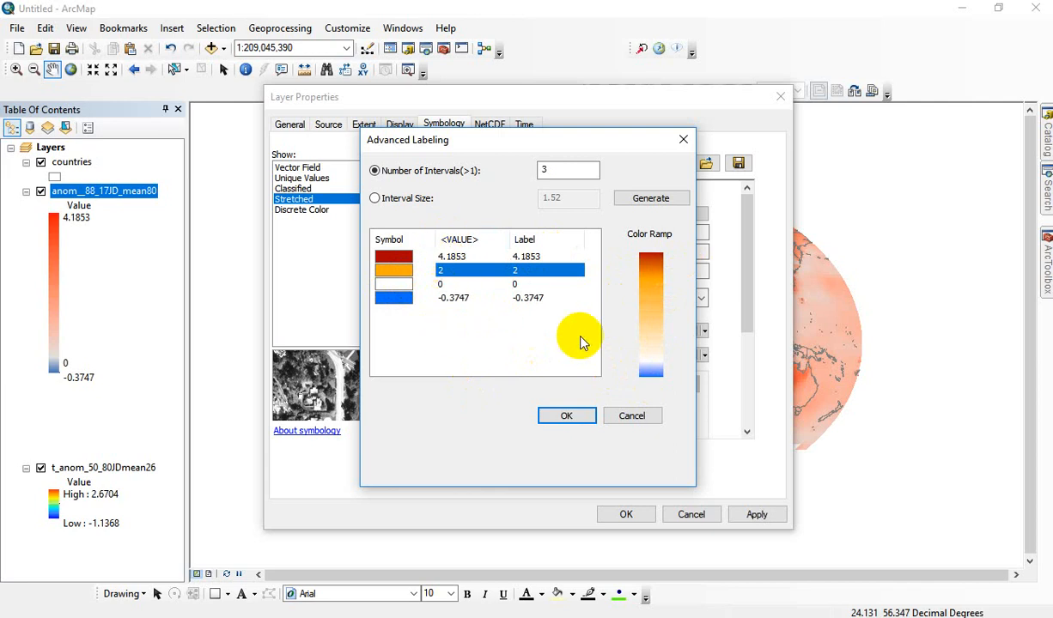
pyautogui.click(567, 415)
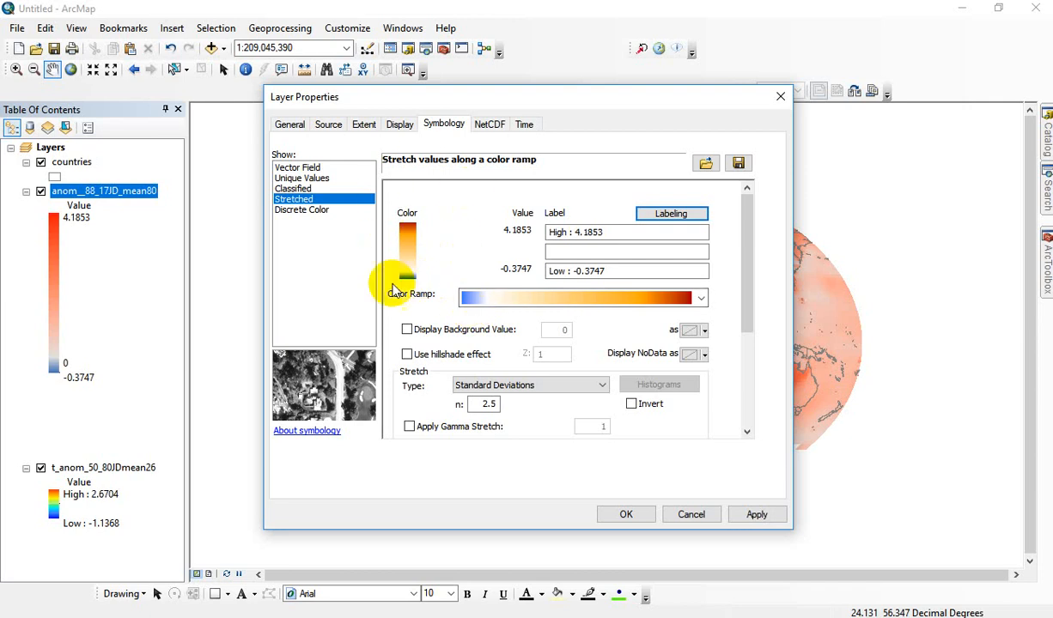
# Step: Reopen the advanced labeling and enter the break values again: 2 for orange and 0 for white
pyautogui.click(672, 213)
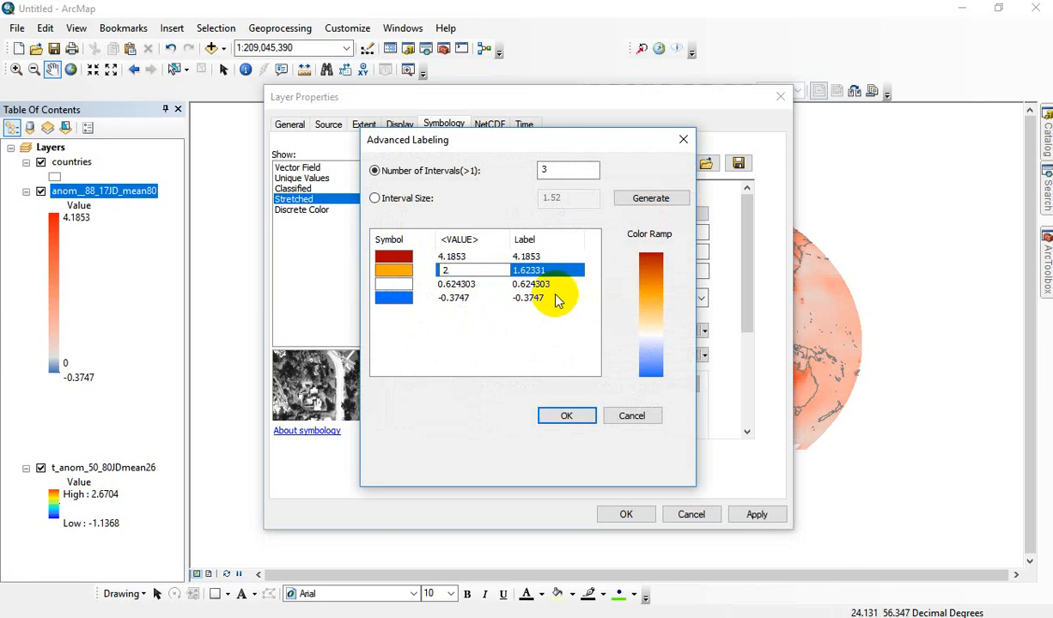
pyautogui.press('Return')
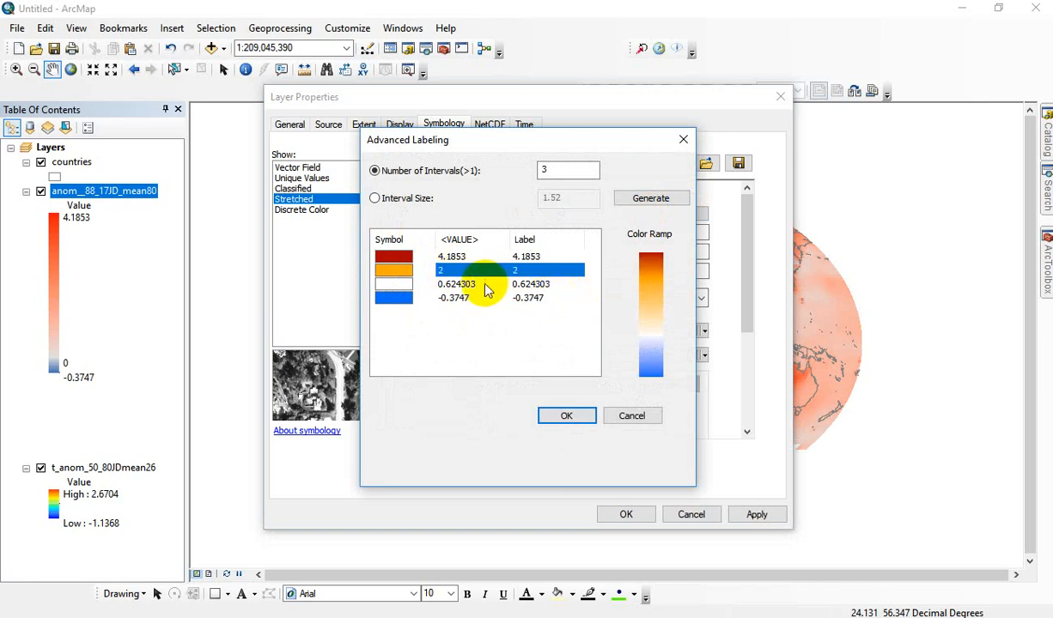
pyautogui.click(466, 286)
pyautogui.write('0')
pyautogui.press('Return')
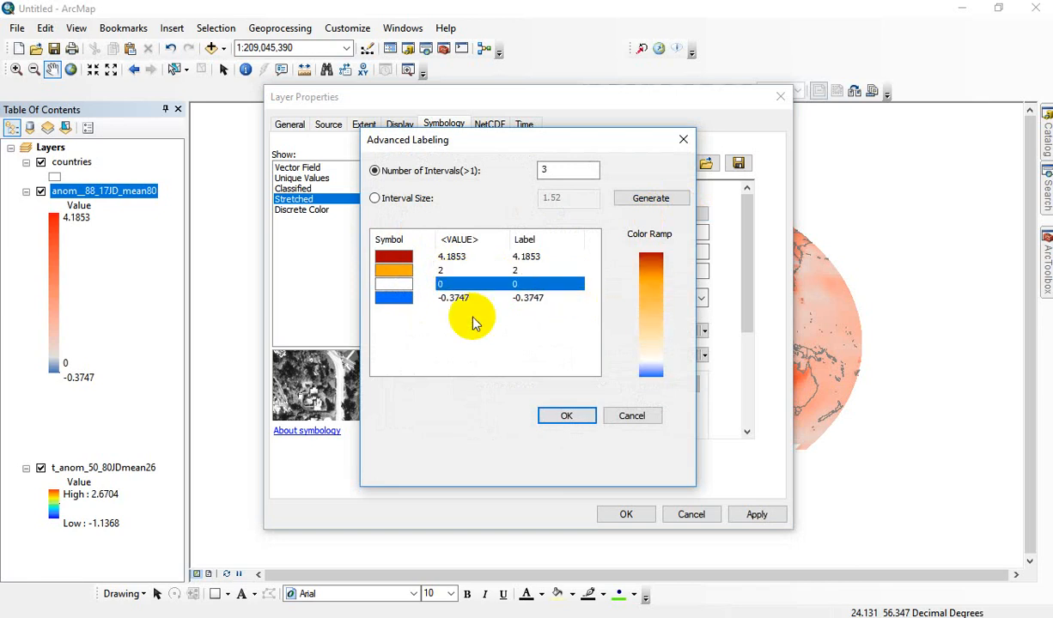
pyautogui.click(589, 416)
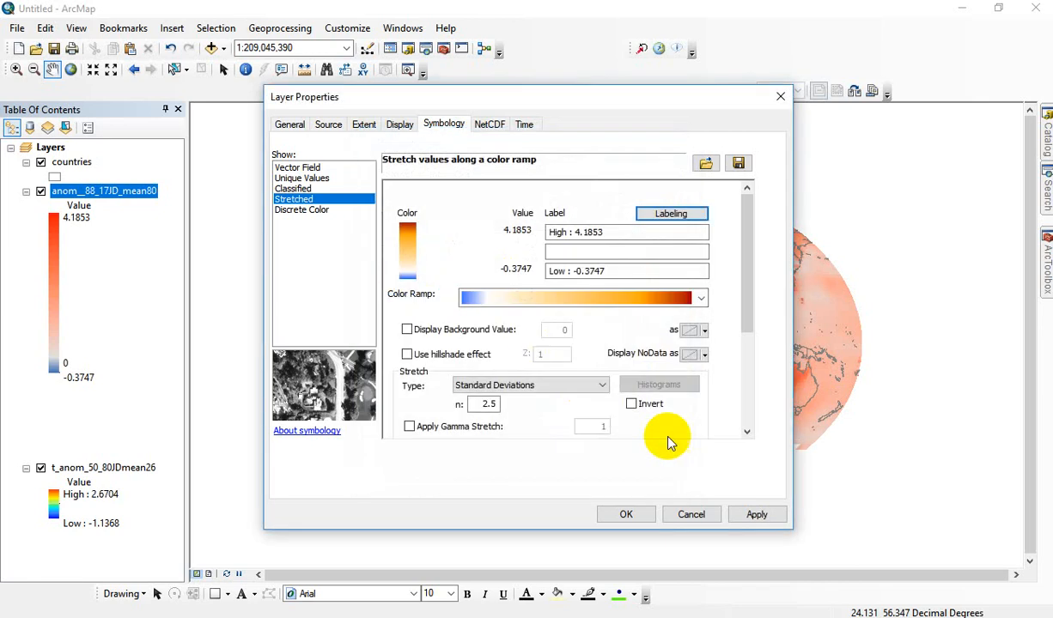
# Step: Apply the stretched symbology to the anomaly raster, move the properties dialog aside to check the legend, and accept the dialog
pyautogui.click(766, 518)
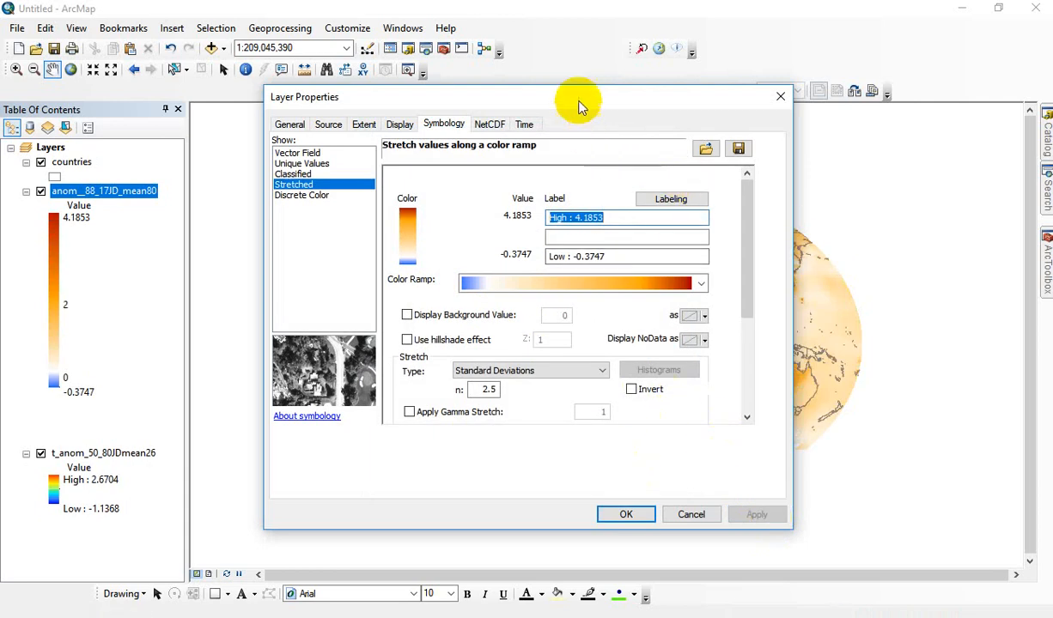
pyautogui.moveTo(579, 106); pyautogui.dragTo(711, 218)
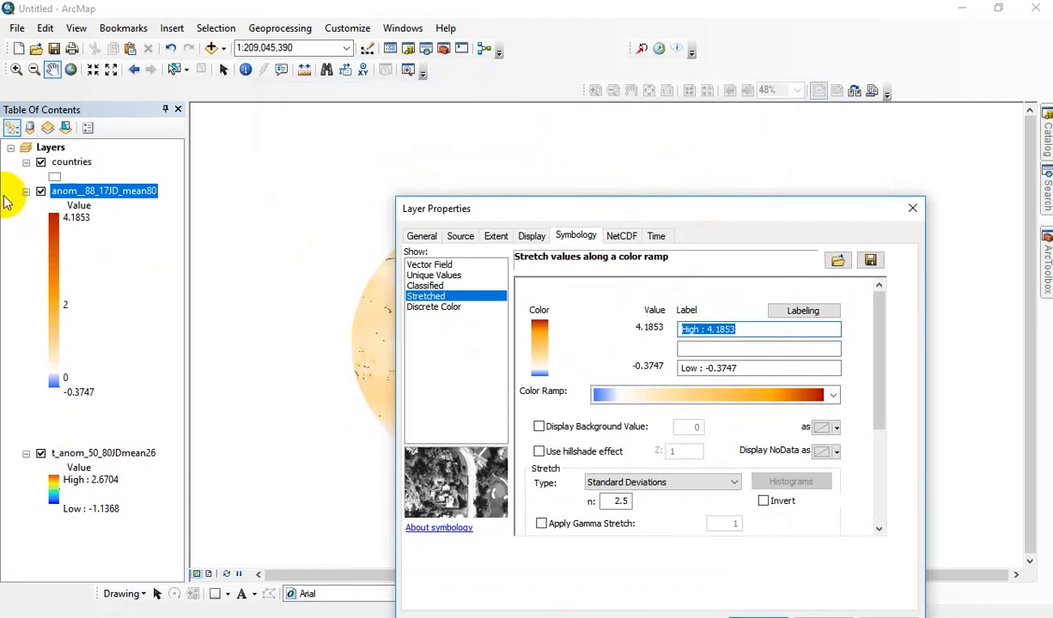
pyautogui.moveTo(741, 213); pyautogui.dragTo(647, 109)
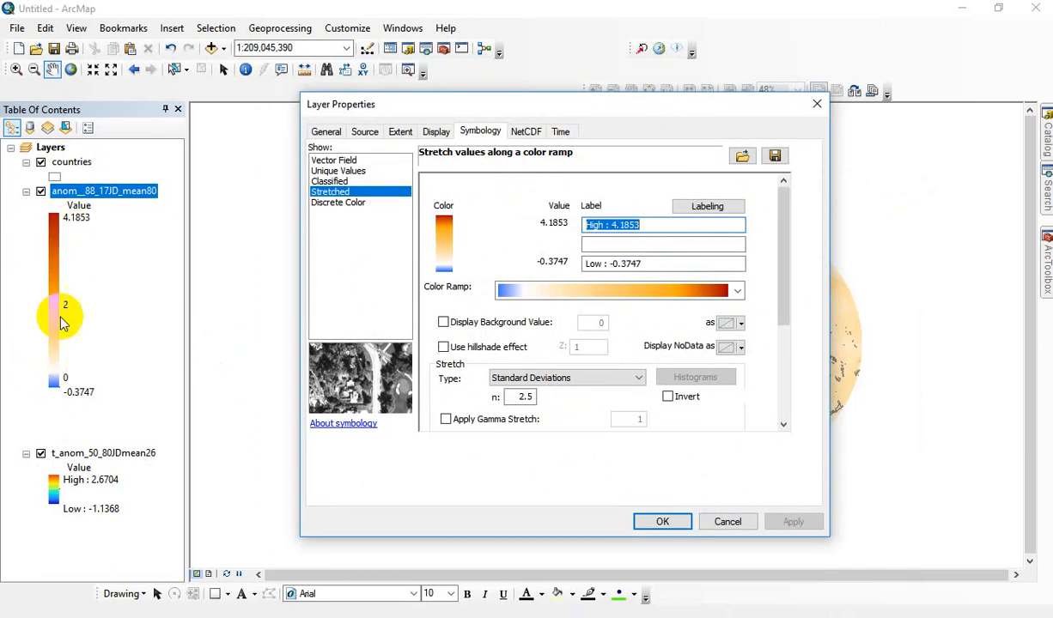
pyautogui.click(670, 521)
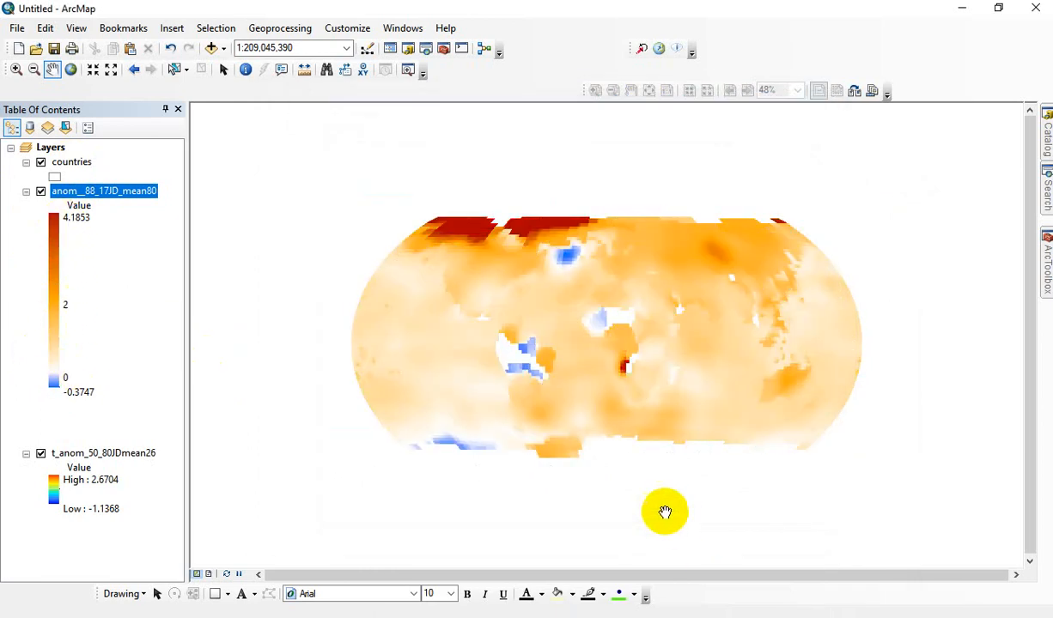